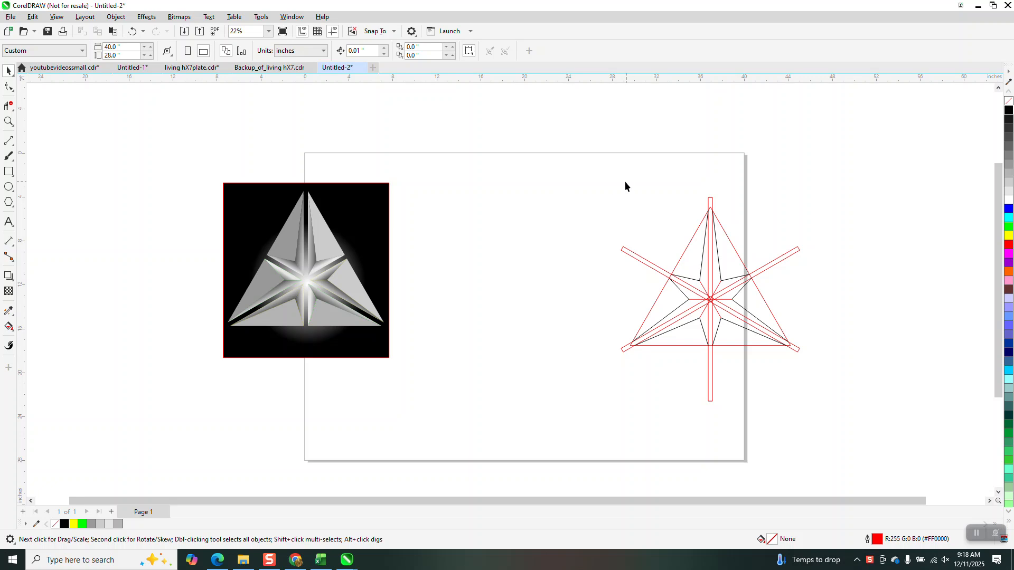
- Move the whole existing triangular star line drawing off the page, beyond the page's right edge
click(8, 122)
drag(593, 169, 858, 436)
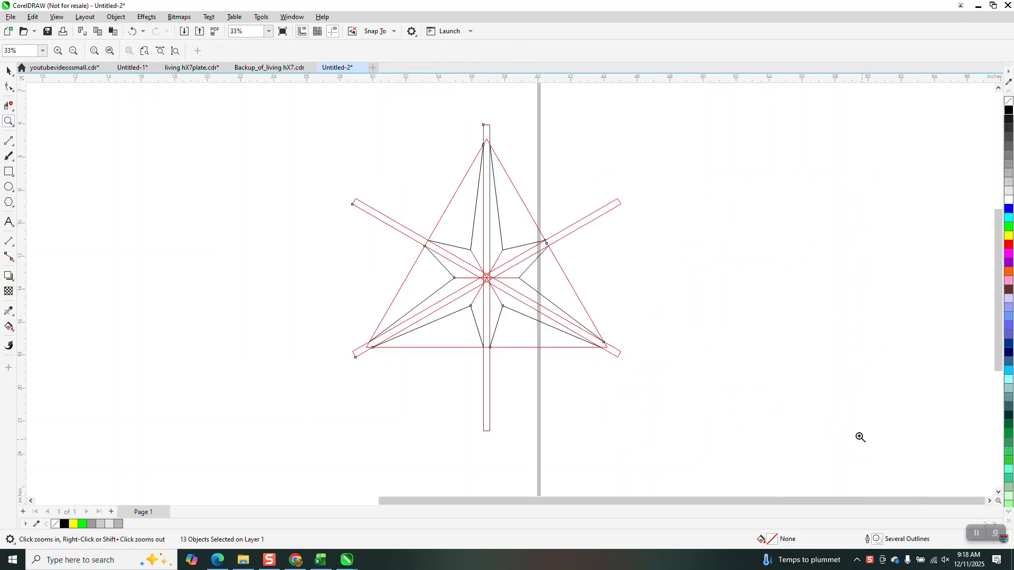
right_click(520, 280)
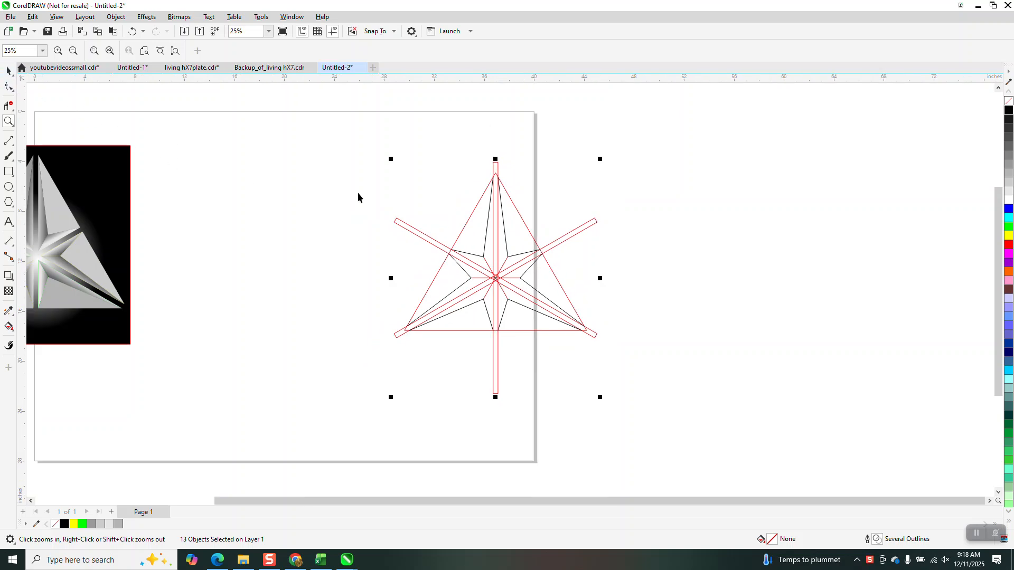
key(space)
drag(532, 285, 714, 301)
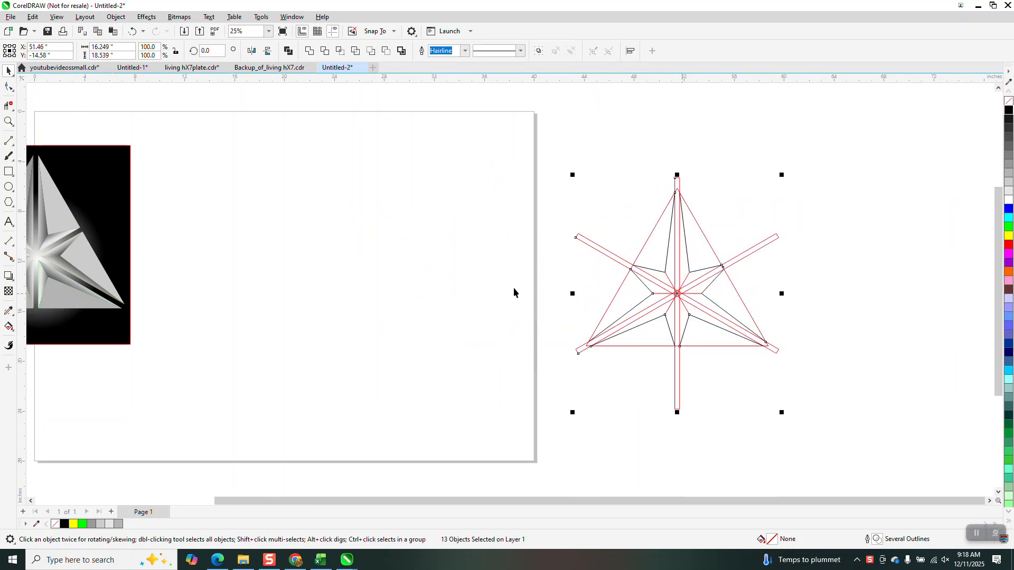
- Draw a polygon about 13.4 by 15.5 inches, centre it on the page, and reduce it to 3 sides
scroll(521, 296, down, 1)
click(9, 204)
click(24, 206)
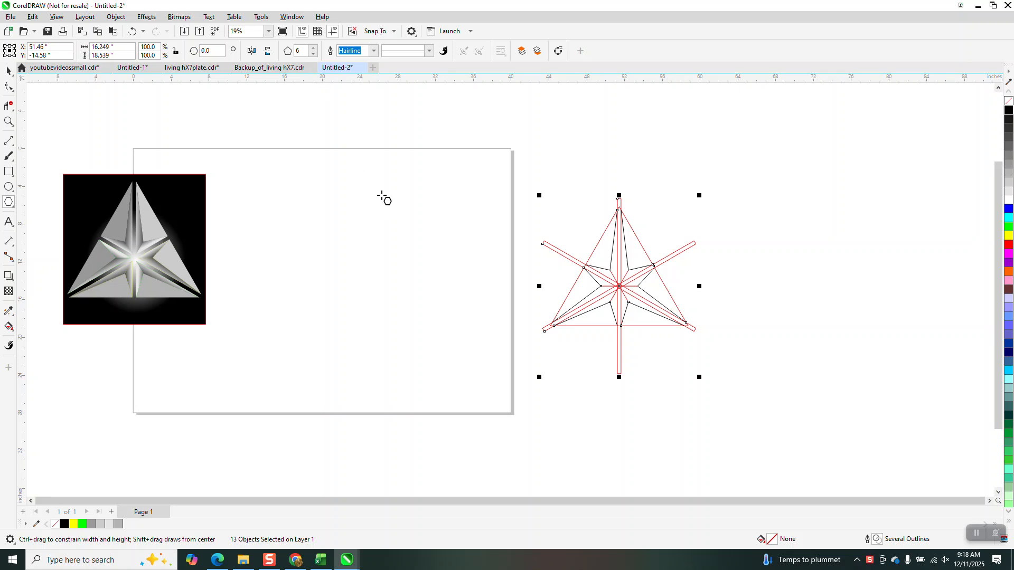
drag(406, 207, 285, 350)
key(p)
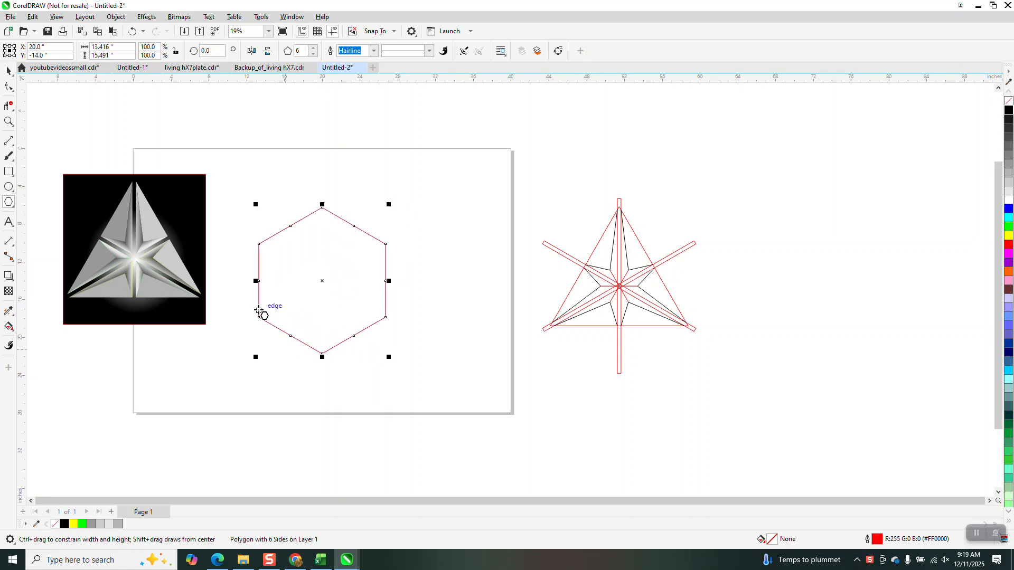
click(313, 54)
click(312, 54)
click(313, 54)
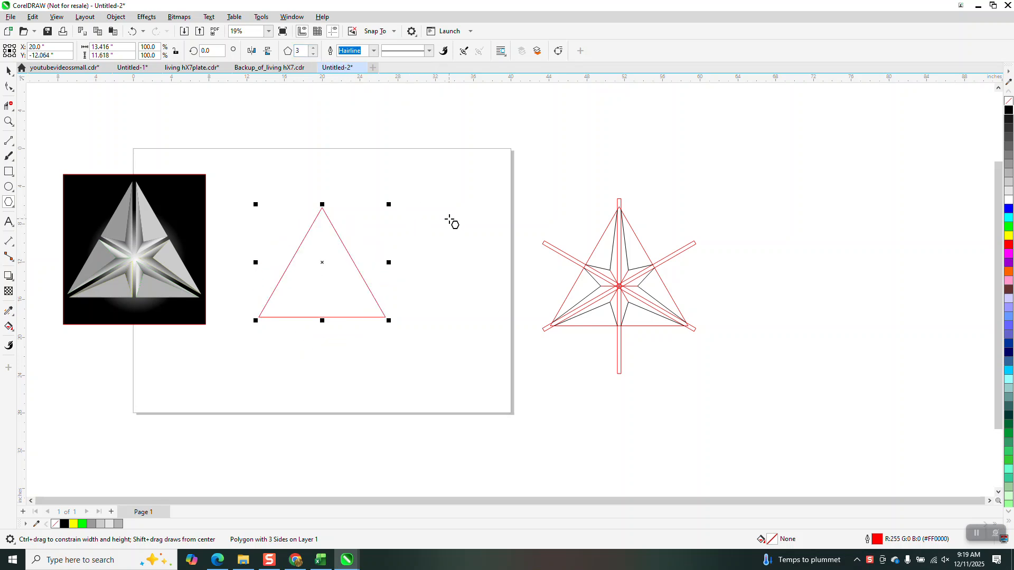
- Draw a thin vertical rectangle about 0.22 by 17 inches and centre it on the page through the triangle
click(8, 172)
drag(462, 184, 459, 346)
key(p)
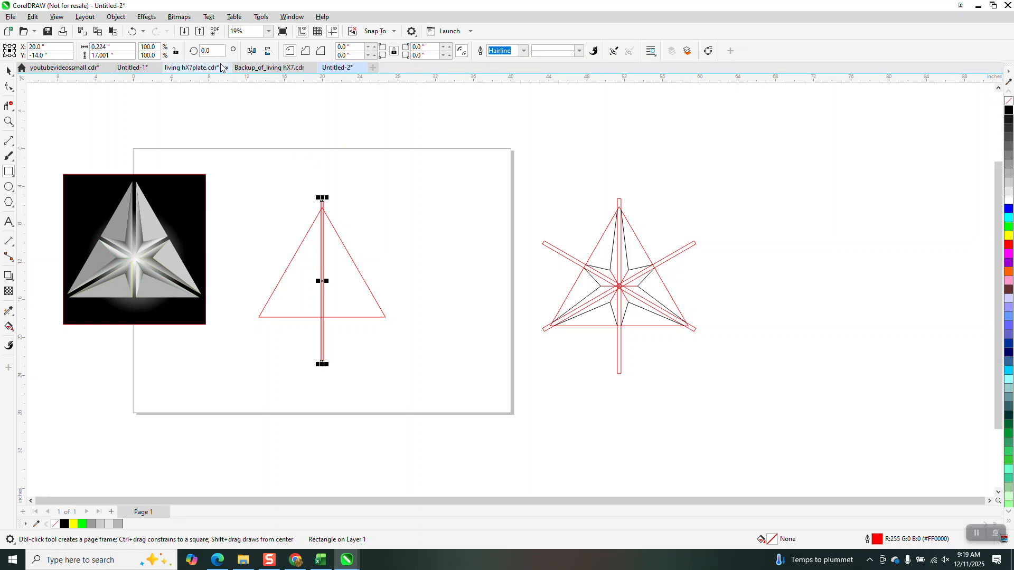
- Create two copies of the thin vertical bar, rotated 60 and 120 degrees about its centre
text(60)
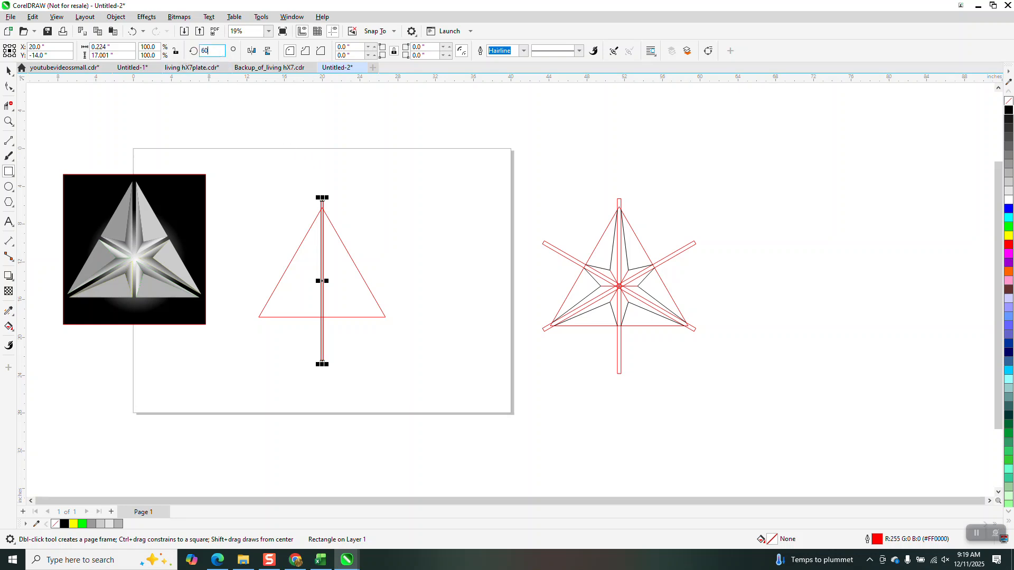
key(Return)
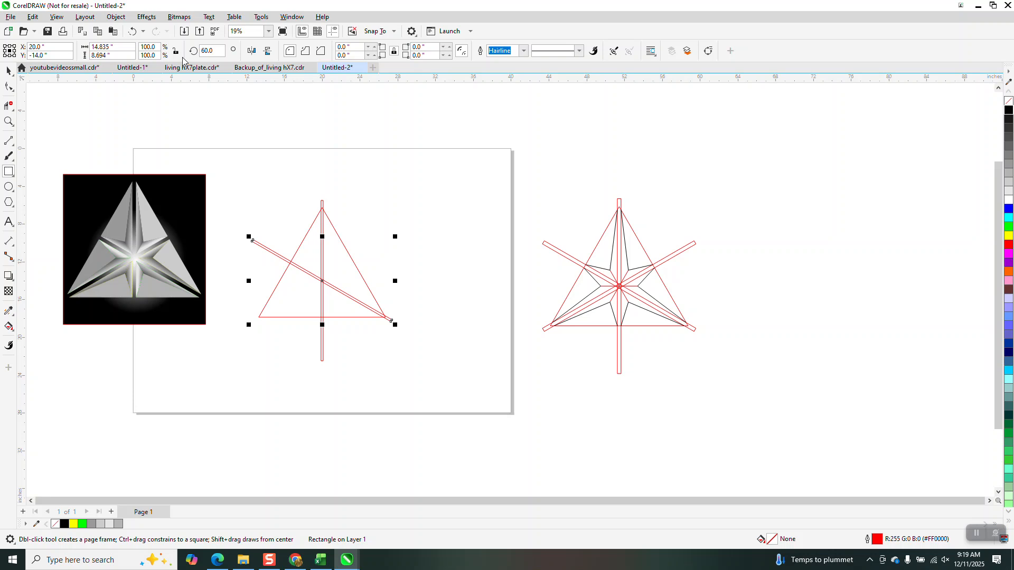
key(ctrl+d)
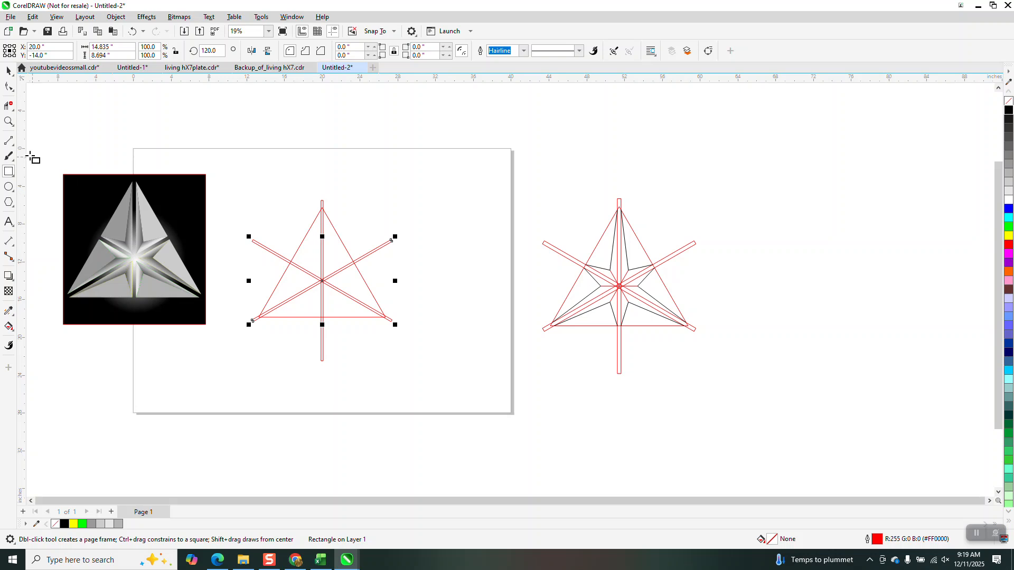
- Draw a horizontal two-point line about 3.95 inches long and centre it on the page
click(9, 140)
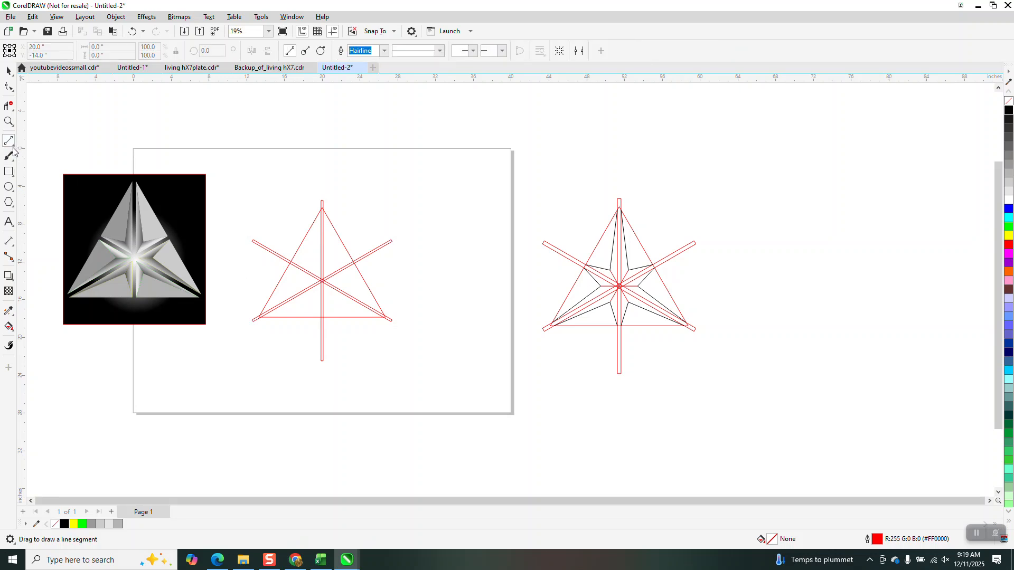
click(13, 146)
click(52, 153)
drag(293, 173, 331, 173)
key(p)
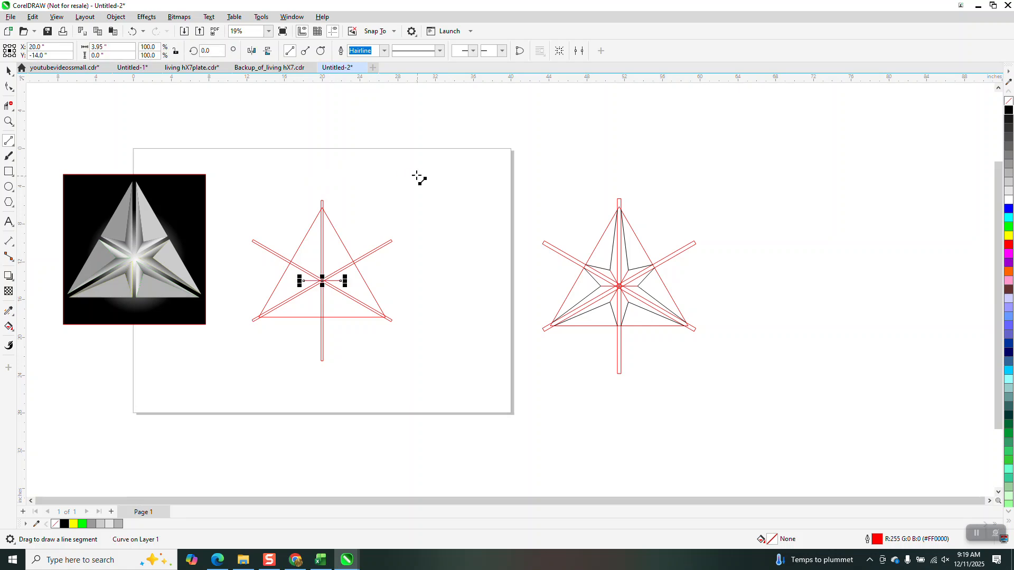
- Create copies of the short horizontal line rotated about its centre in 60-degree increments, forming six equal arms
click(10, 121)
mouse_move(169, 175)
mouse_down()
mouse_move(358, 330)
mouse_move(508, 405)
mouse_up()
click(9, 70)
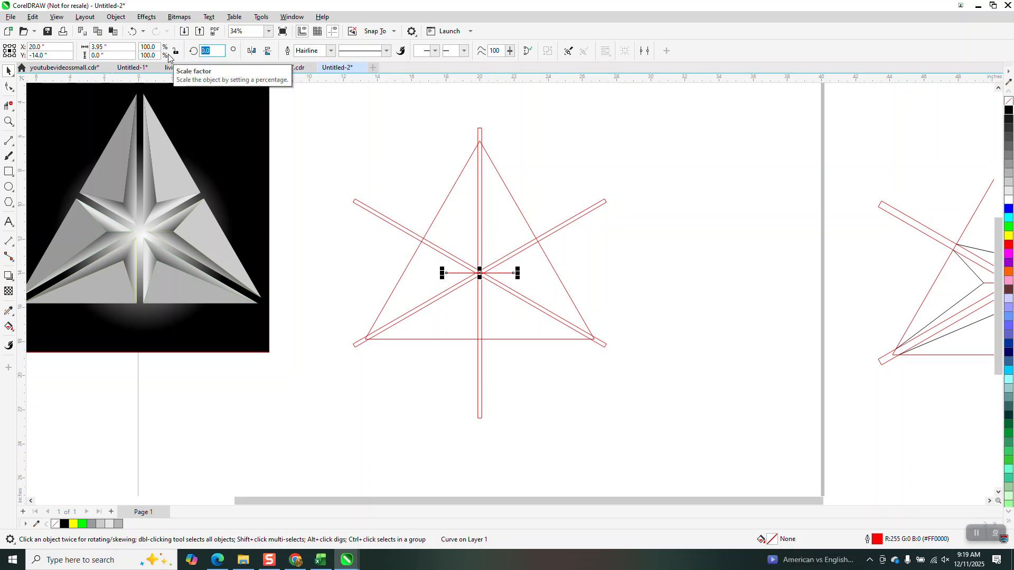
text(120)
key(Return)
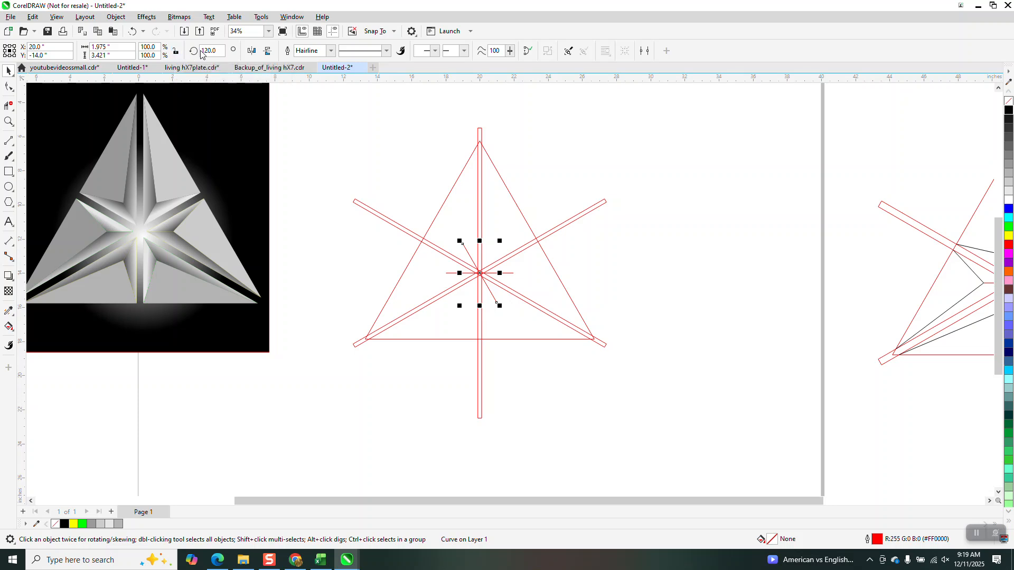
drag(217, 52, 187, 54)
text(60)
key(Return)
key(ctrl+d)
key(ctrl+d)
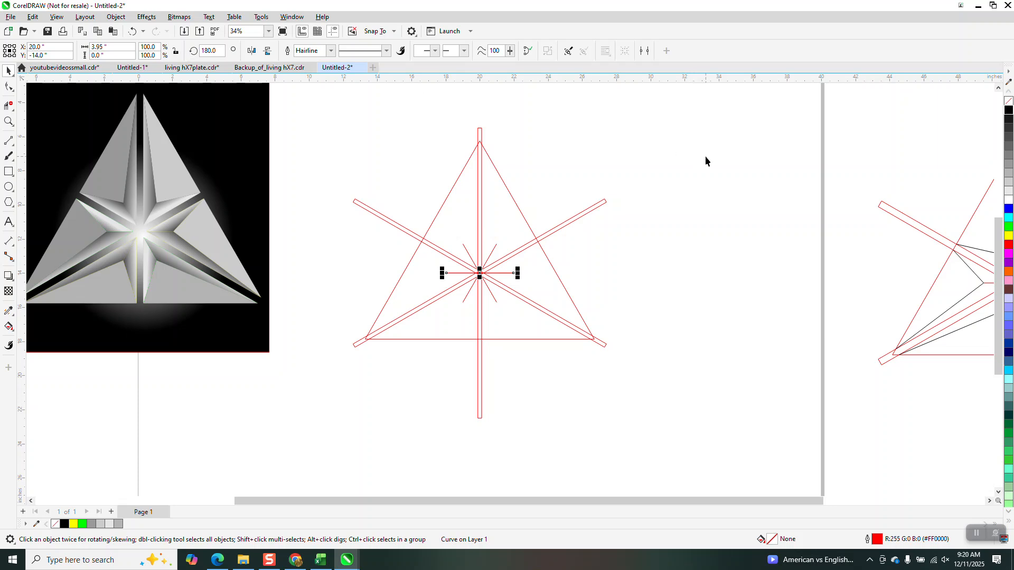
click(737, 172)
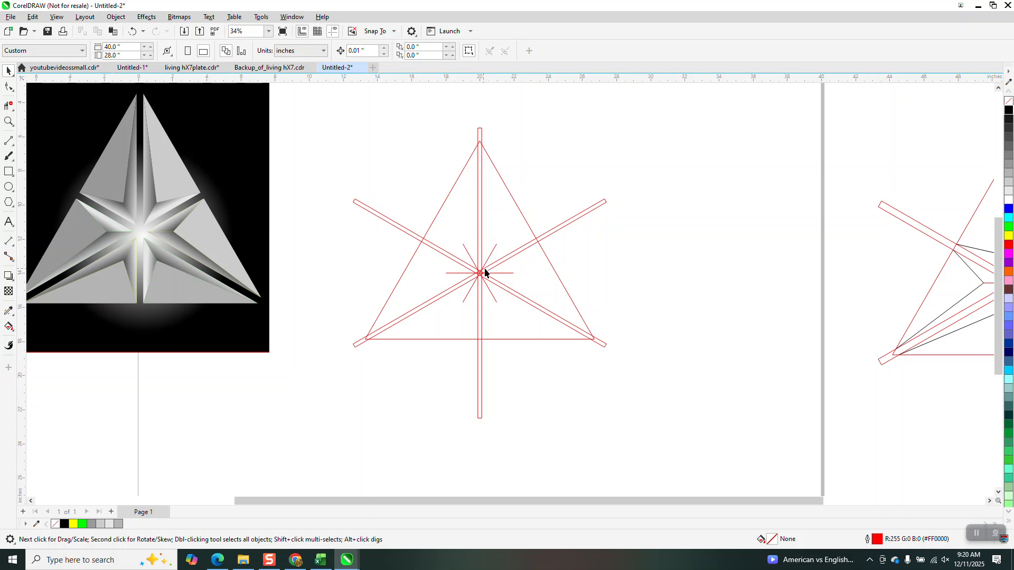
- Draw lines from the end of the upper-left short arm to the triangle's intersections with the vertical and diagonal bars
click(8, 121)
drag(373, 138, 578, 317)
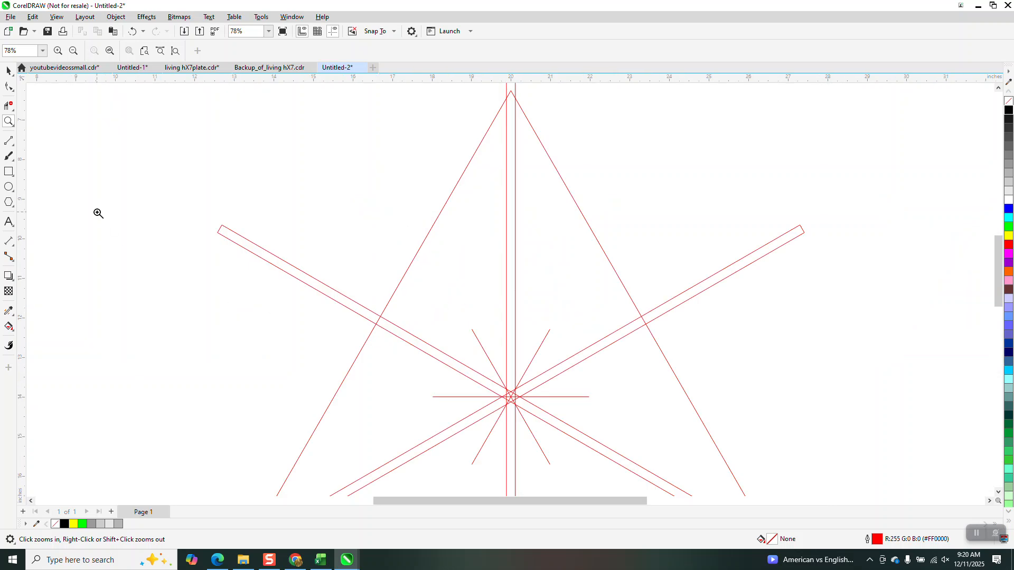
click(11, 143)
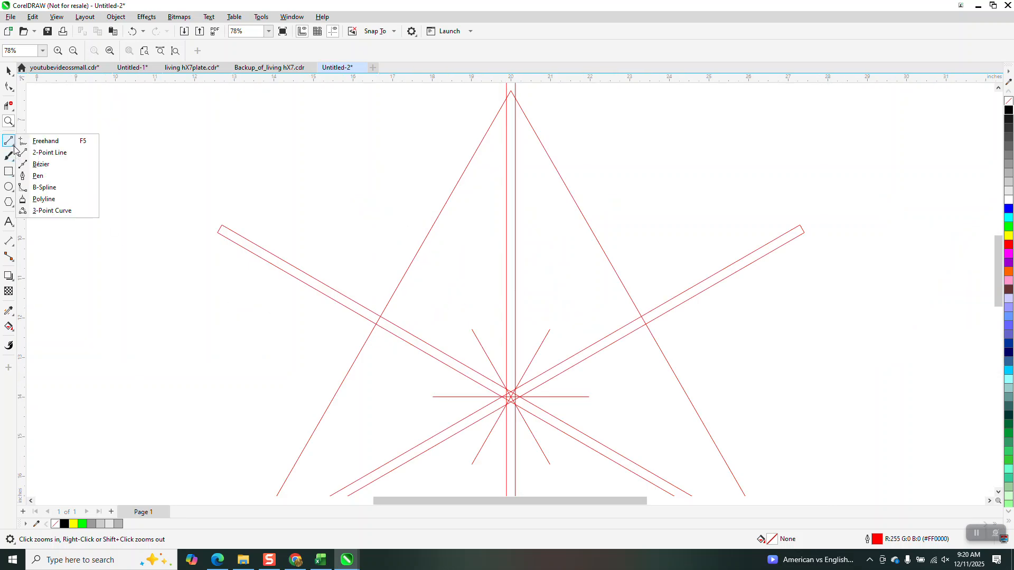
click(40, 153)
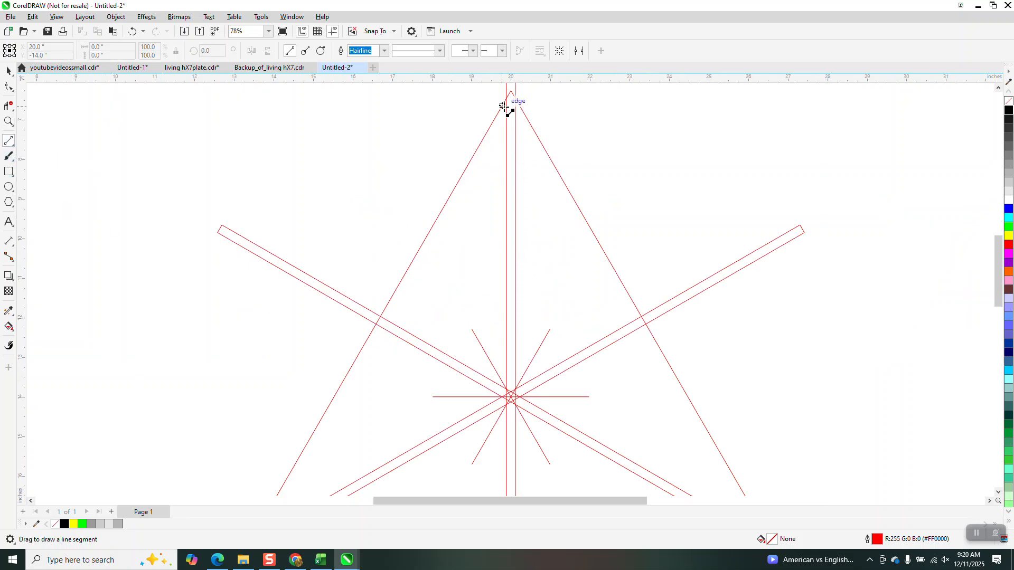
drag(510, 92, 471, 330)
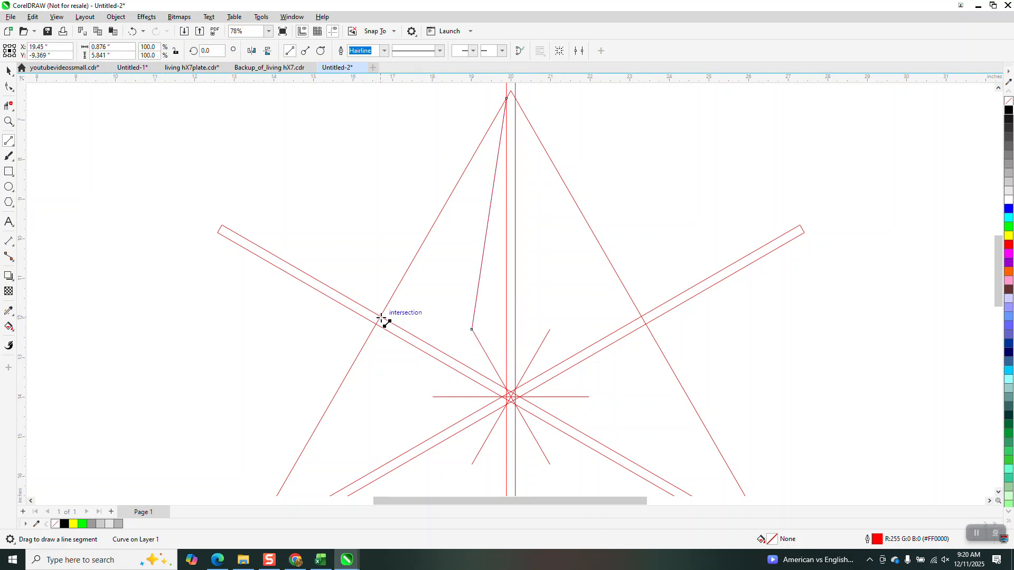
drag(386, 320, 472, 330)
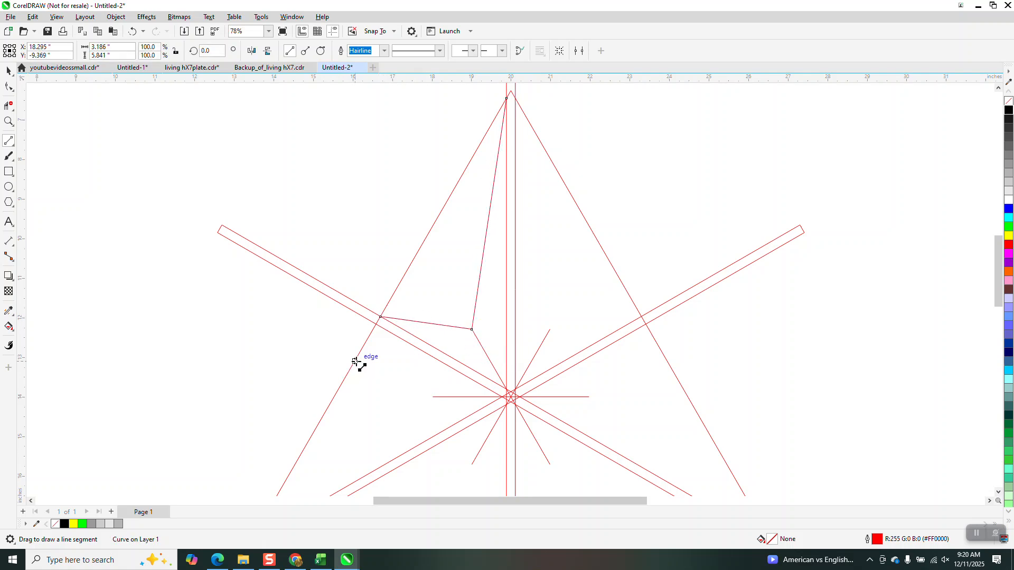
- Draw the matching pair of lines from the upper-right short arm's end to the triangle's apex and right-side bar intersections
scroll(376, 355, down, 3)
drag(480, 158, 506, 335)
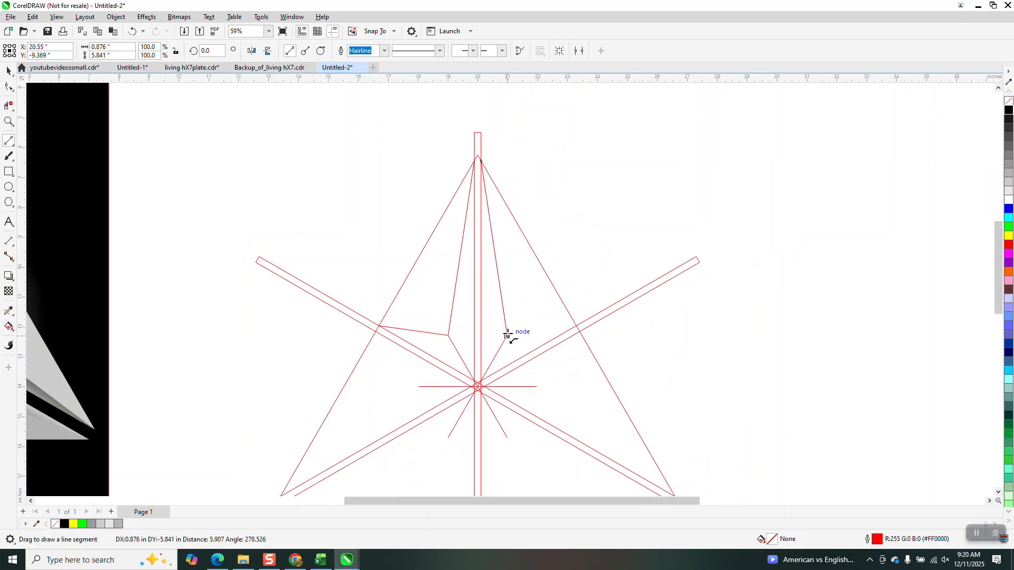
drag(577, 326, 507, 335)
- Give both bent lines beside the vertical bar a black outline and group them
click(9, 73)
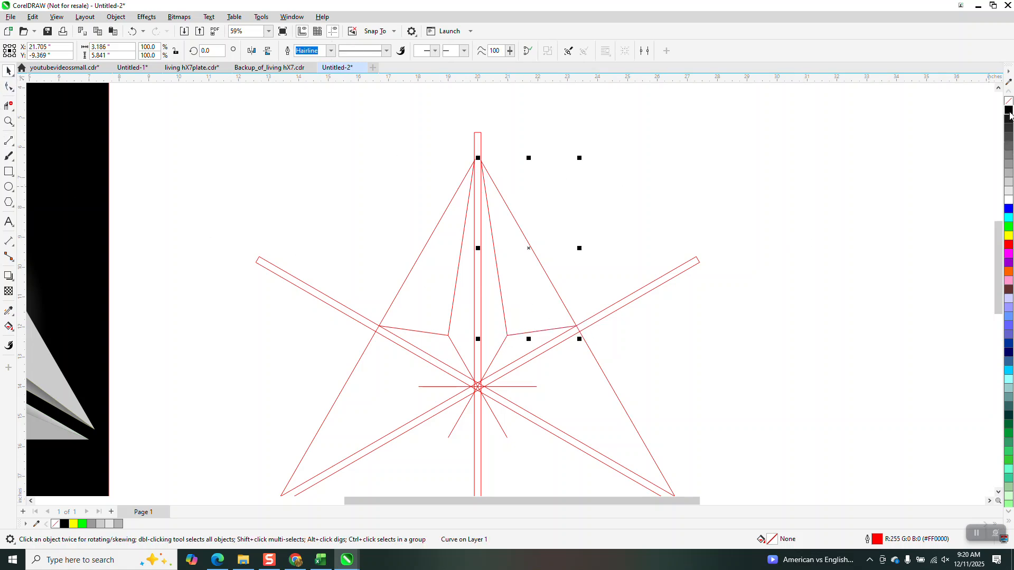
click(458, 268)
right_click(1008, 110)
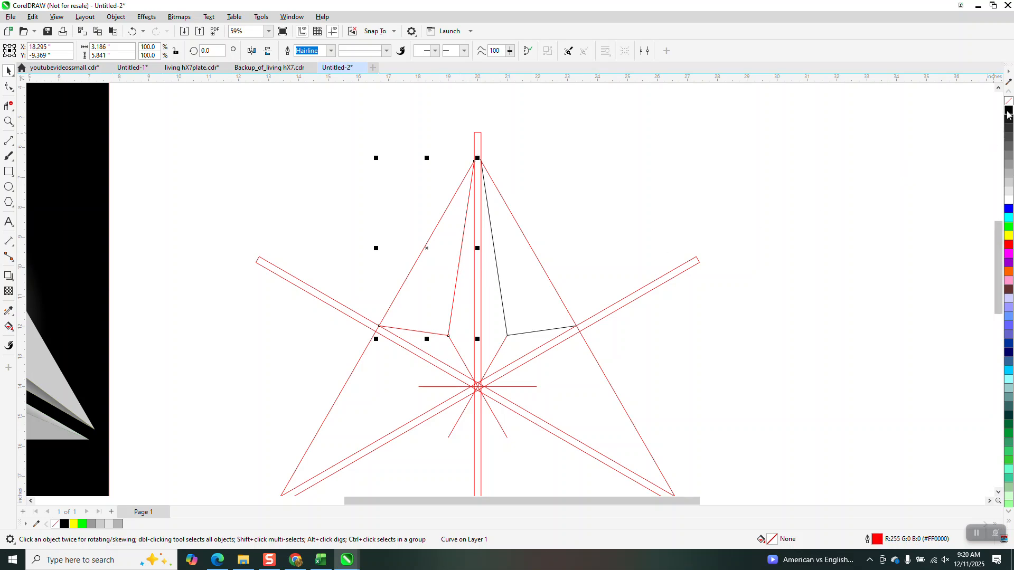
shift+click(537, 331)
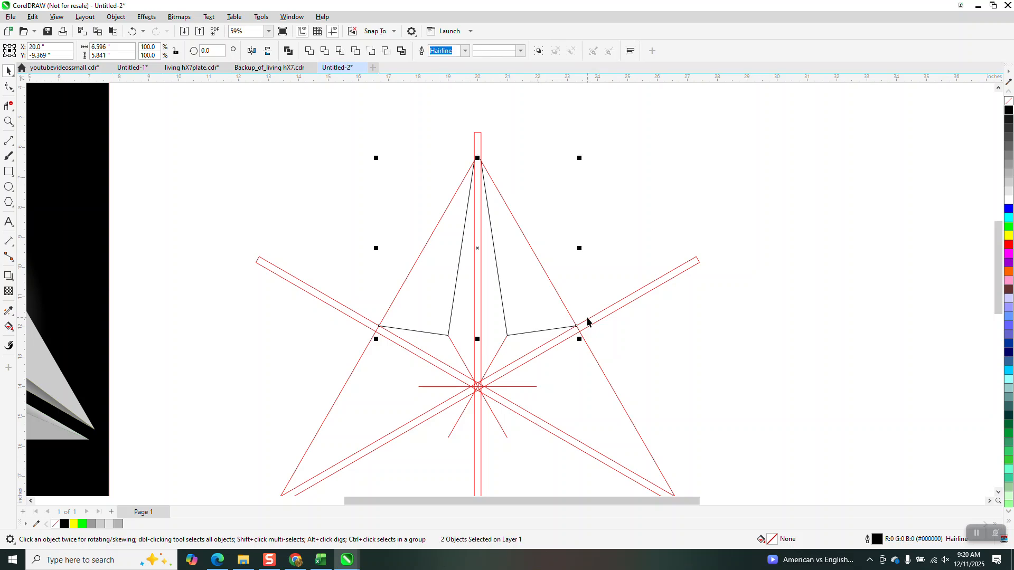
key(ctrl+g)
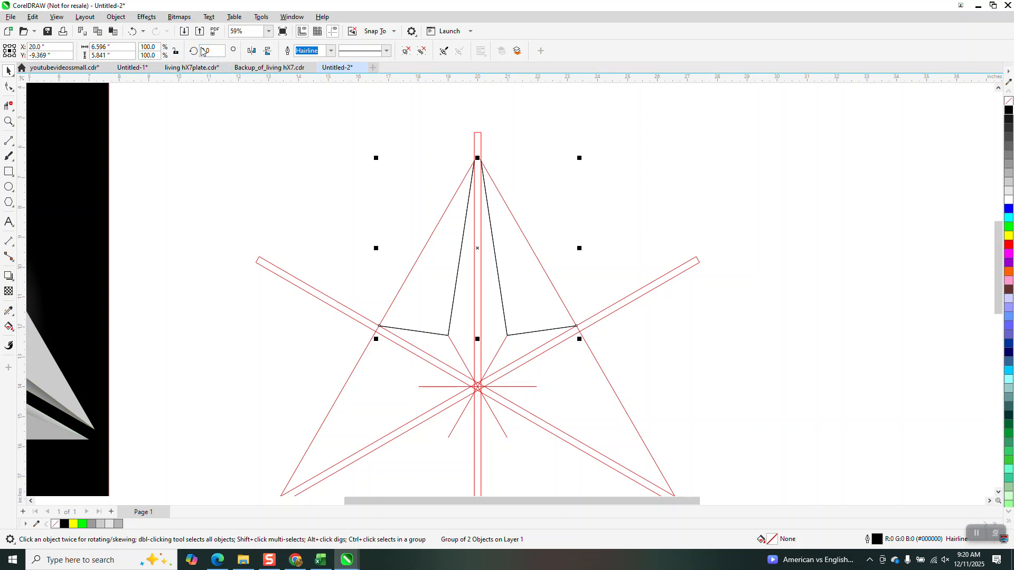
- Create copies of the grouped black lines rotated 120 and 240 degrees about the star's centre
text(120)
key(Return)
key(ctrl+r)
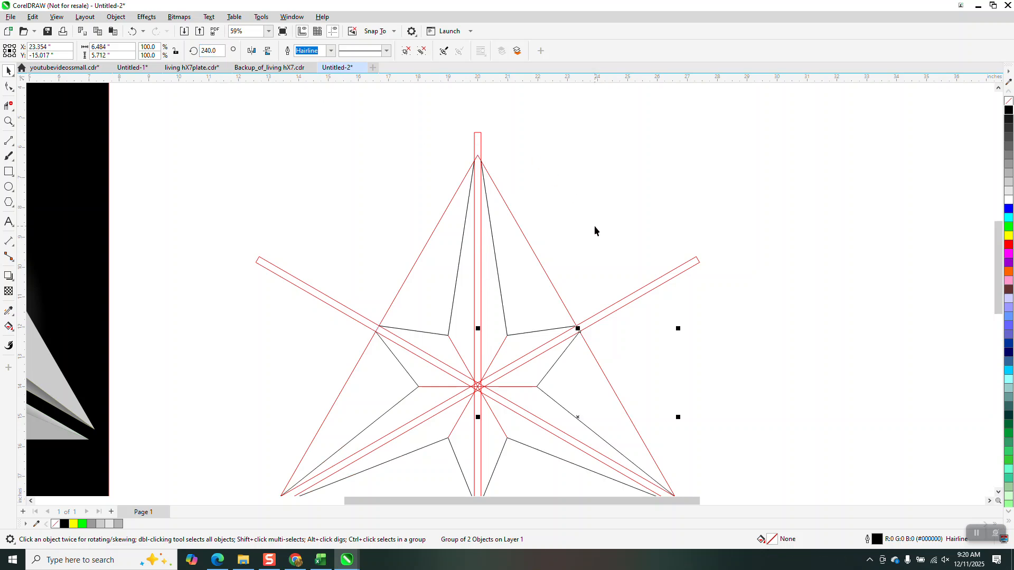
- Group the triangle, the diagonal bars, the short centre lines and the black star lines together
scroll(555, 214, down, 1)
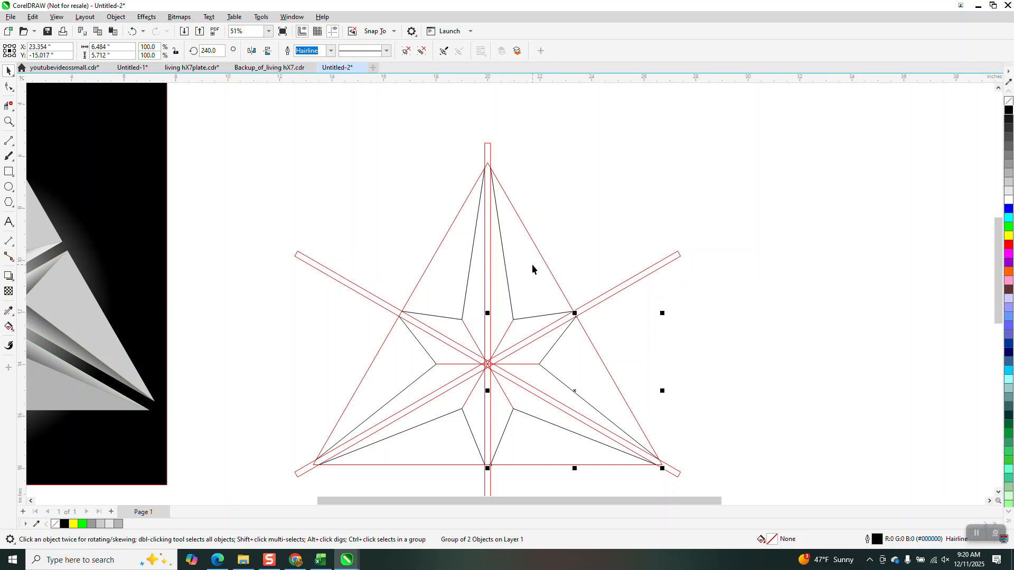
scroll(466, 223, down, 1)
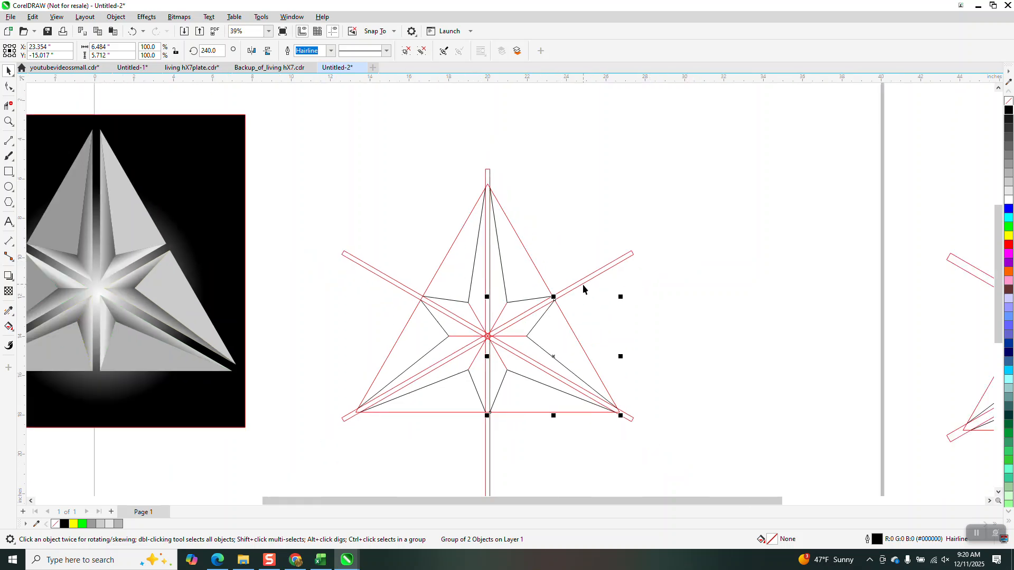
drag(302, 145, 685, 454)
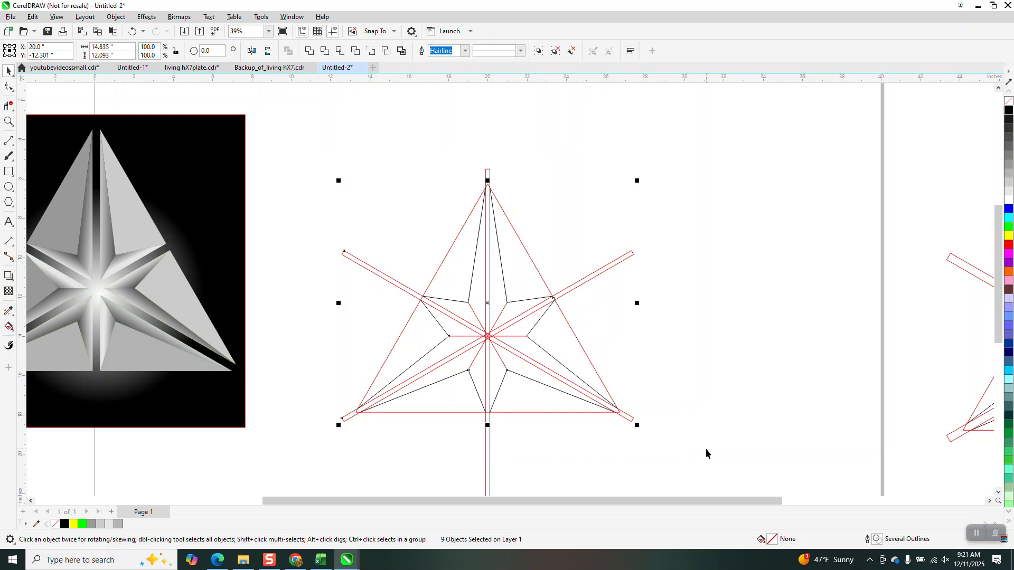
key(ctrl+g)
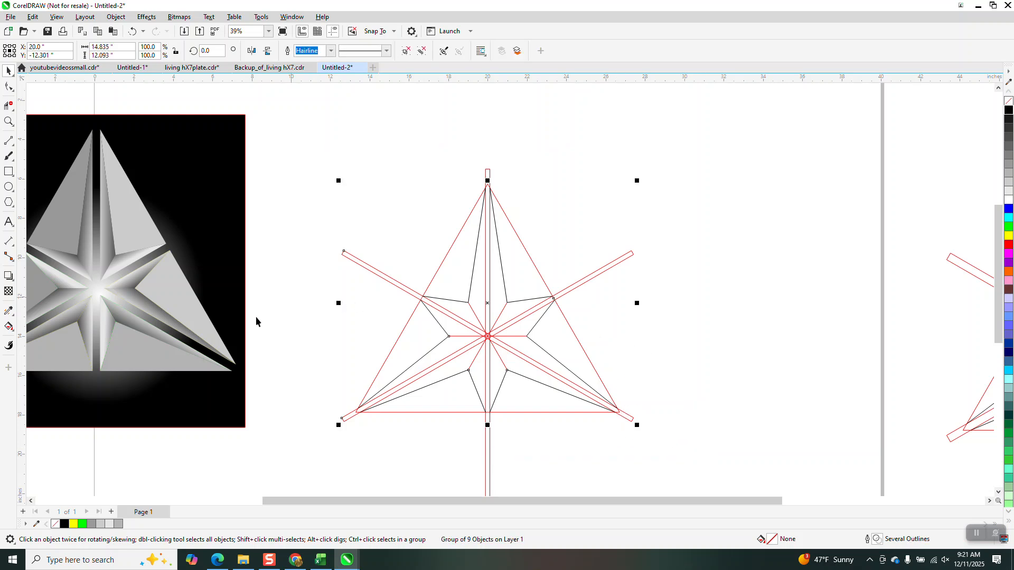
- Use Smart Fill with light grey (RGB 204, 204, 204) and no outline on the two upper facets right of the vertical bar
click(9, 326)
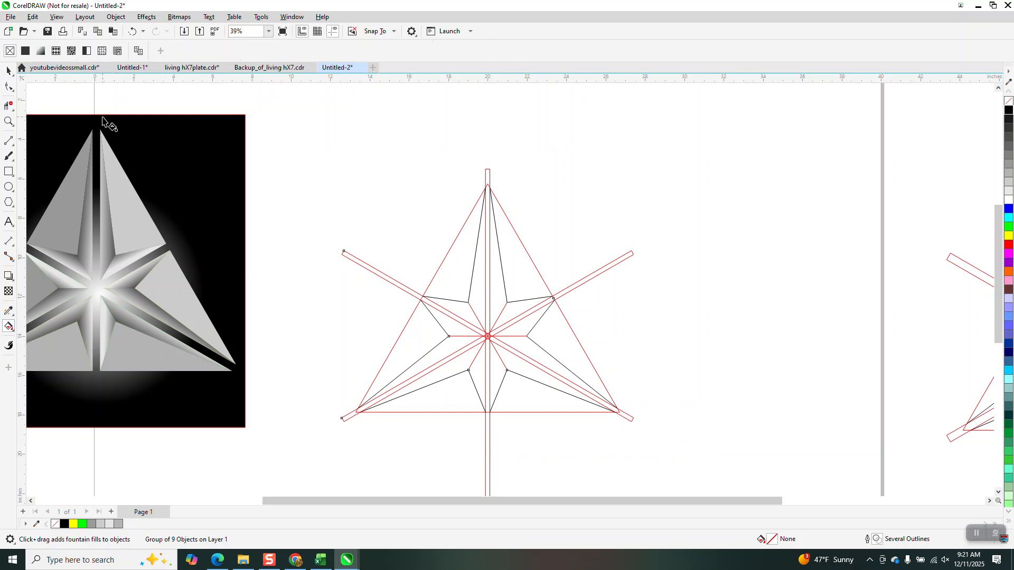
click(14, 331)
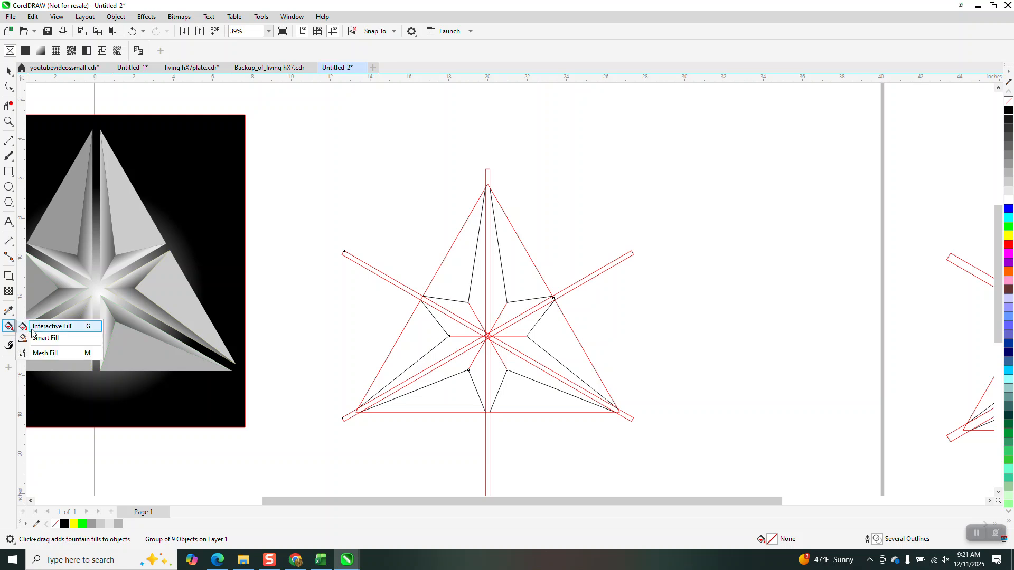
click(52, 339)
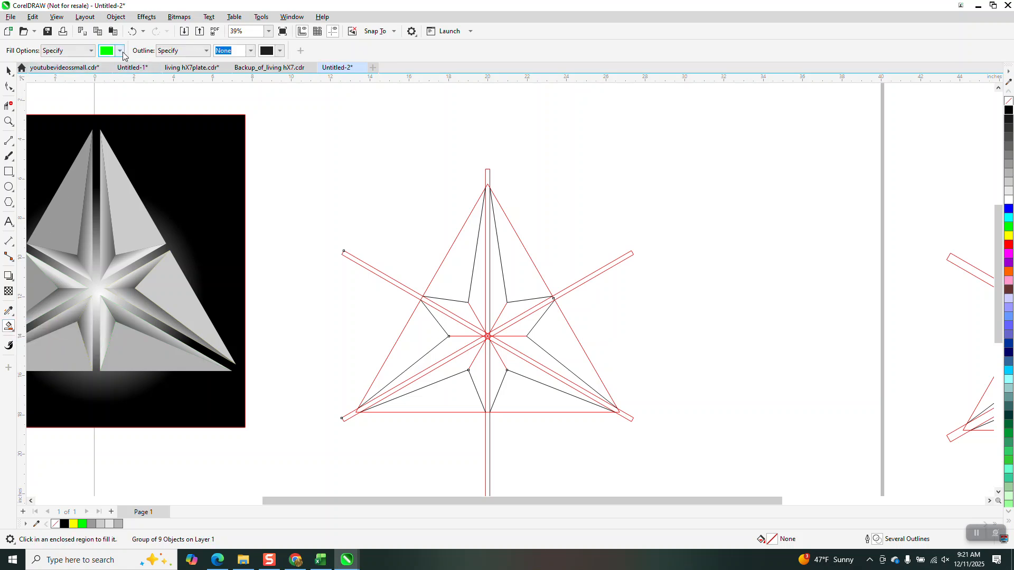
click(121, 51)
click(115, 117)
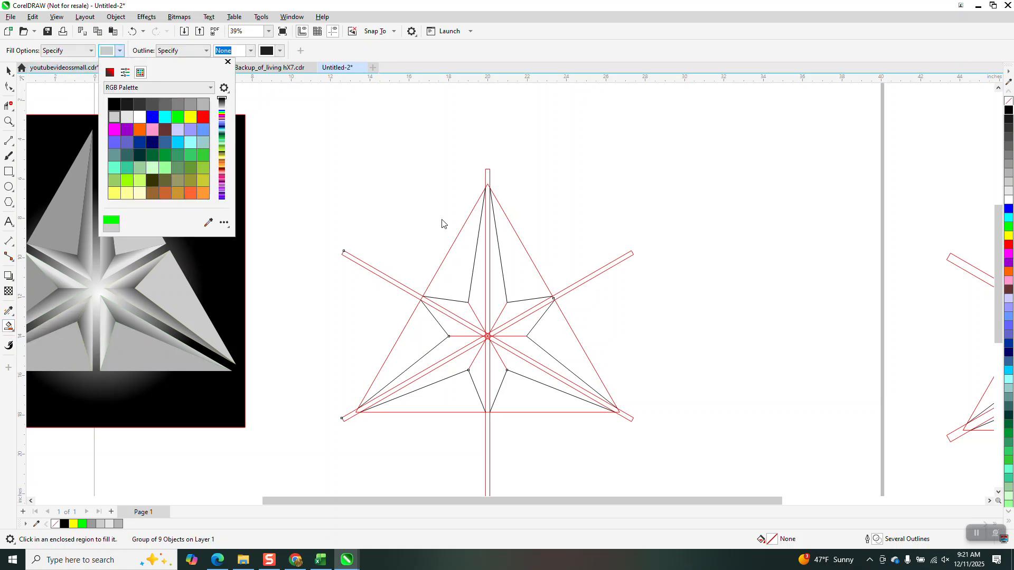
click(515, 267)
click(516, 266)
click(495, 287)
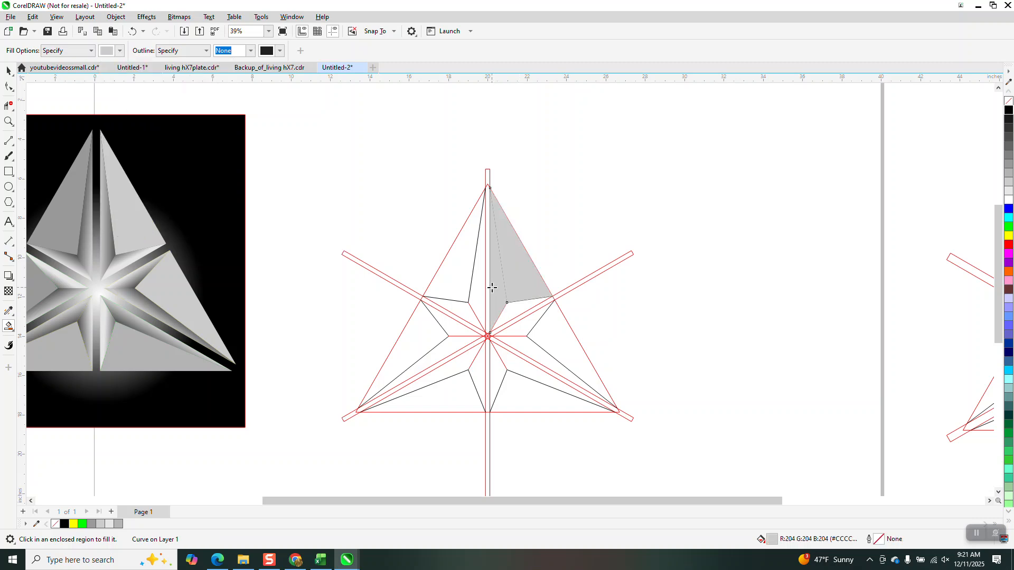
- Smart Fill the facets left of the vertical bar down to the left inner point, both upper-right inner facets and the right outer facet with the same light grey
click(481, 286)
click(464, 275)
click(456, 308)
click(452, 326)
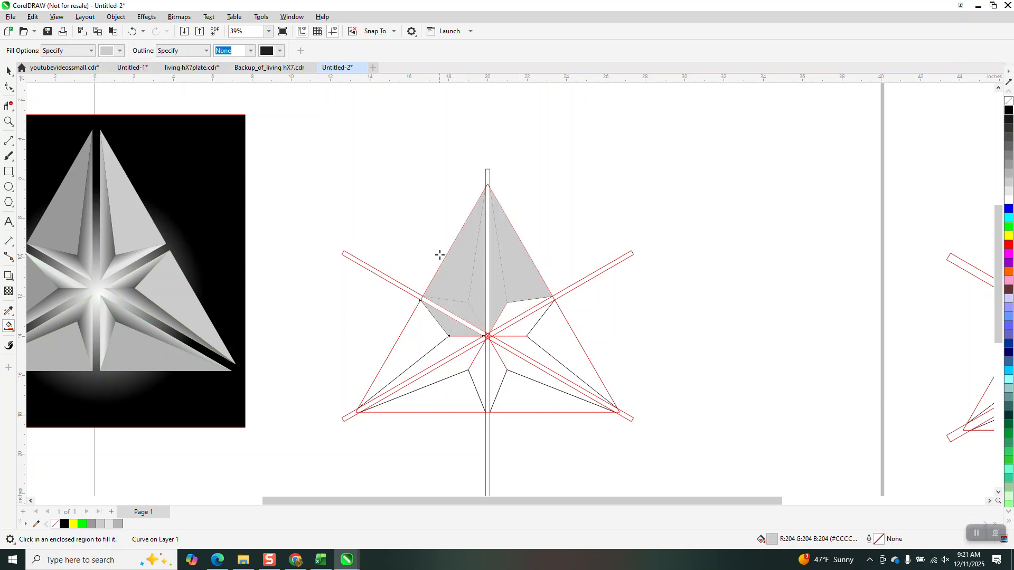
click(508, 318)
click(529, 322)
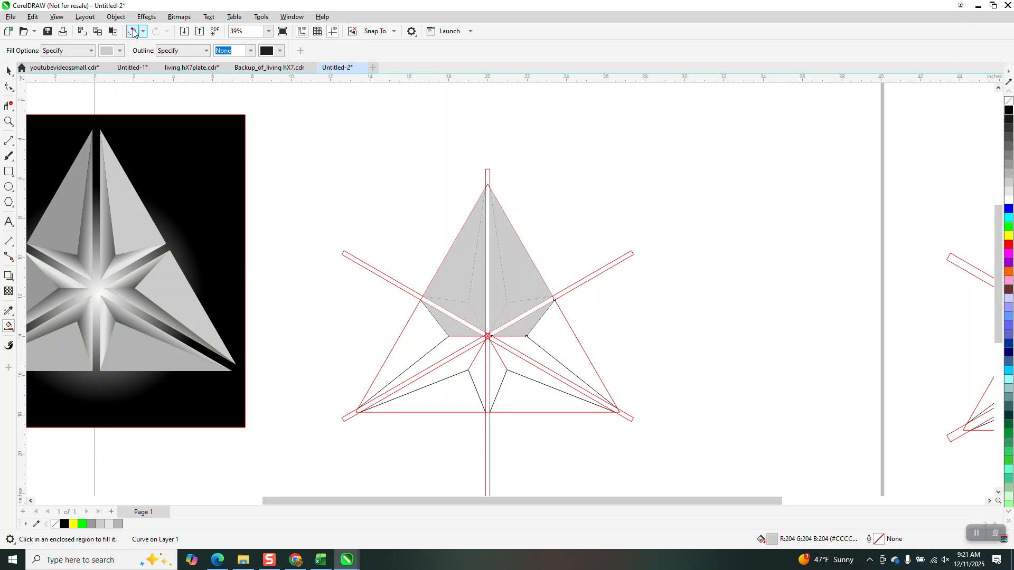
click(547, 349)
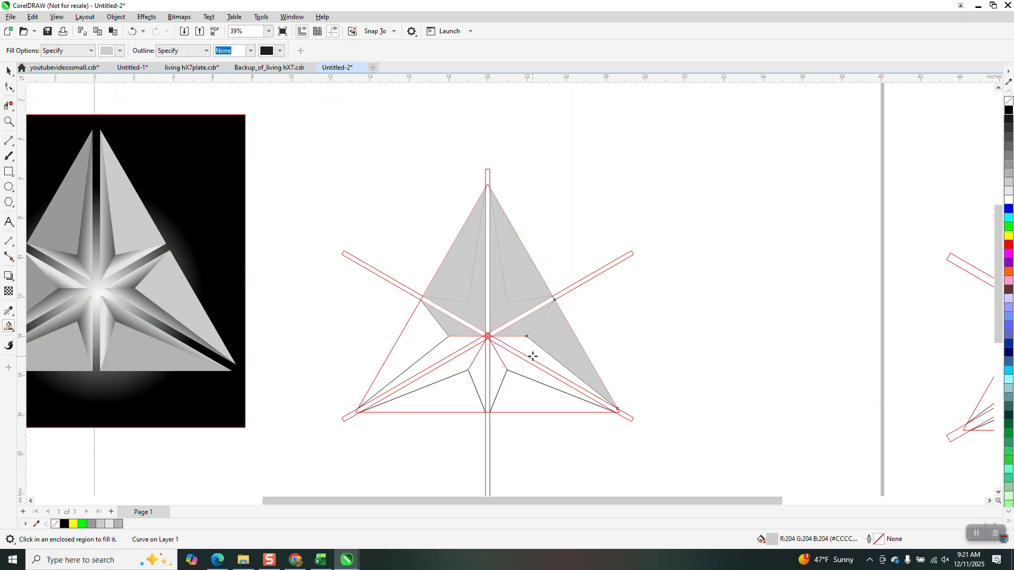
- Smart Fill the remaining inner facets below the centre and the left outer facet with the same light grey, leaving the two bottom outer facets empty
click(528, 354)
click(509, 367)
click(495, 370)
click(479, 369)
click(461, 363)
click(452, 349)
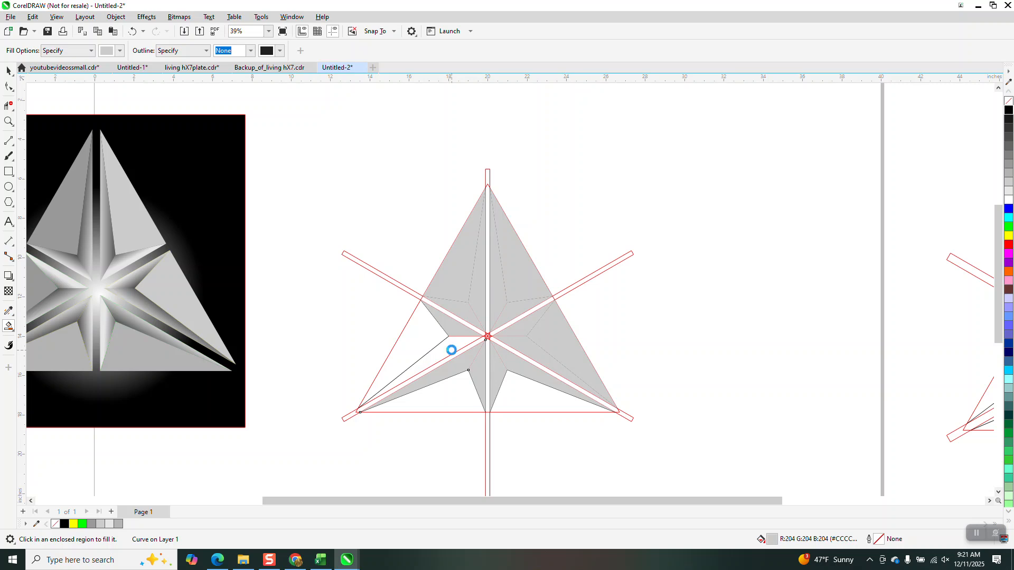
click(420, 328)
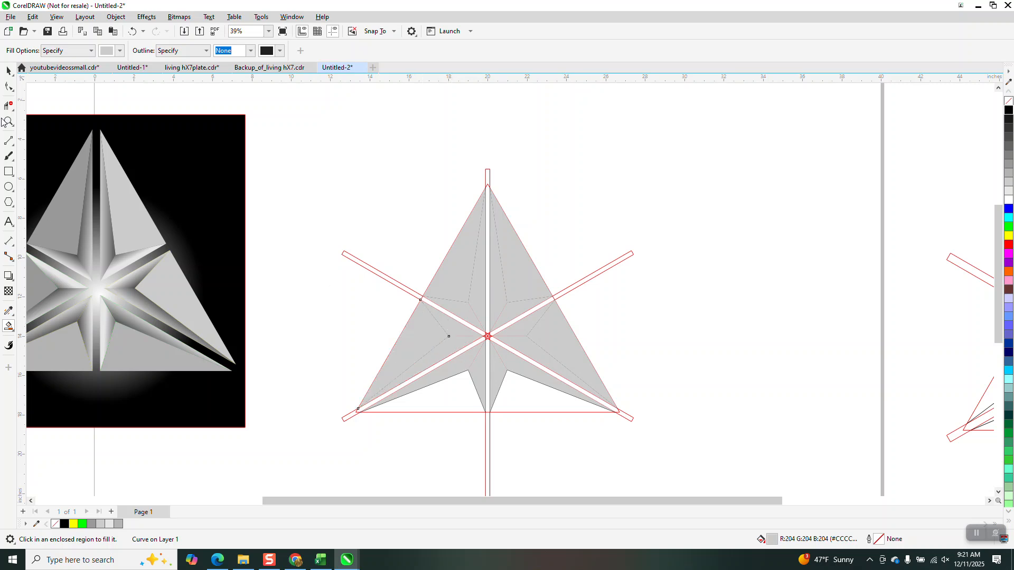
click(8, 70)
key(Escape)
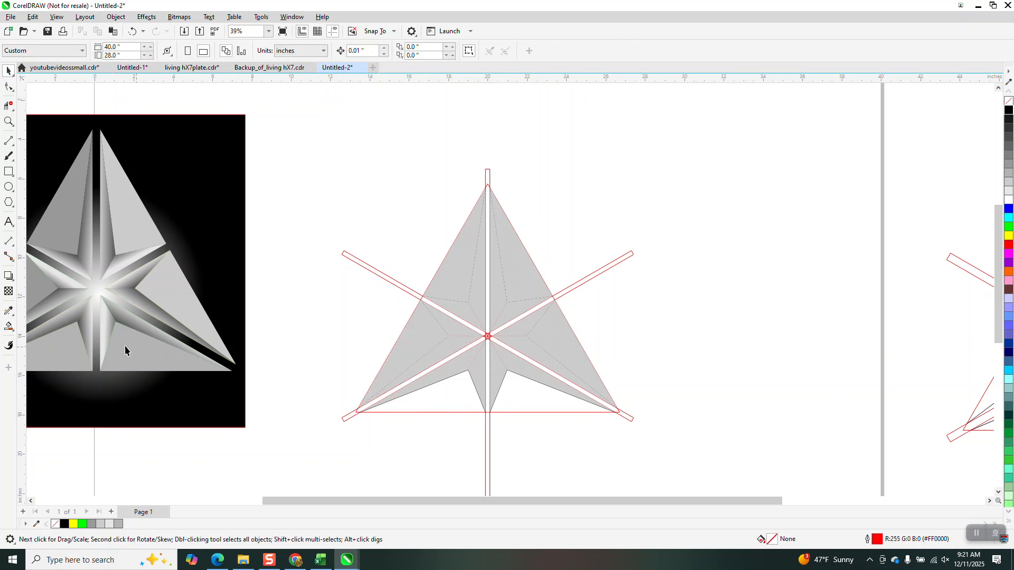
- Smart Fill the two bottom outer facets with medium grey (RGB 153, 153, 153) and no outline
click(10, 327)
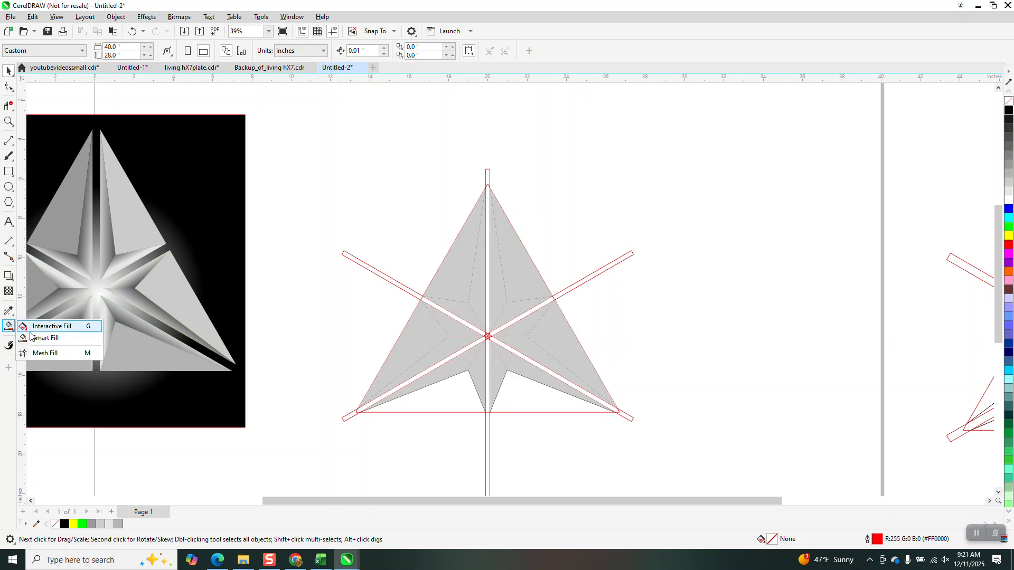
click(44, 338)
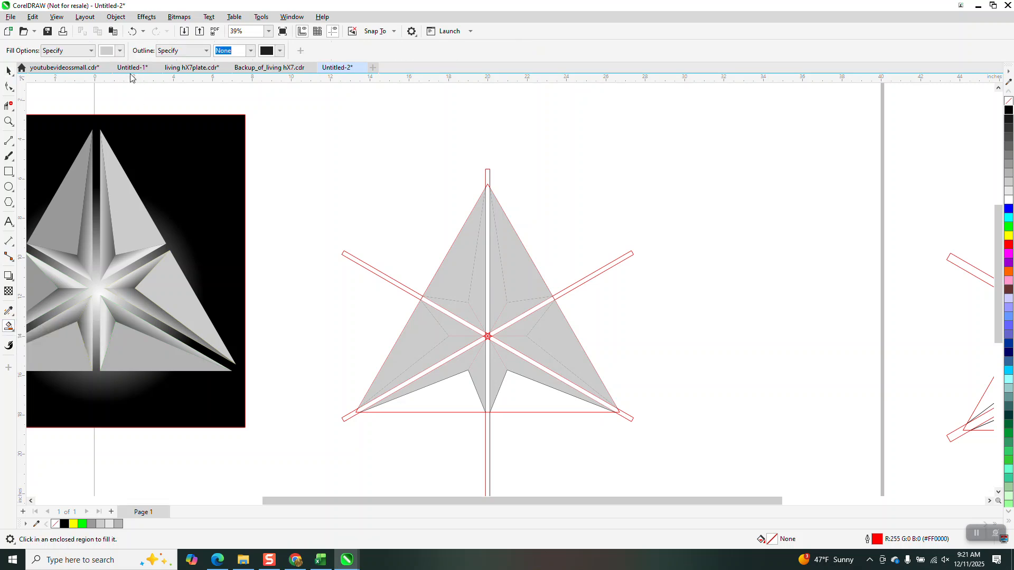
click(120, 52)
click(189, 104)
click(478, 409)
click(455, 391)
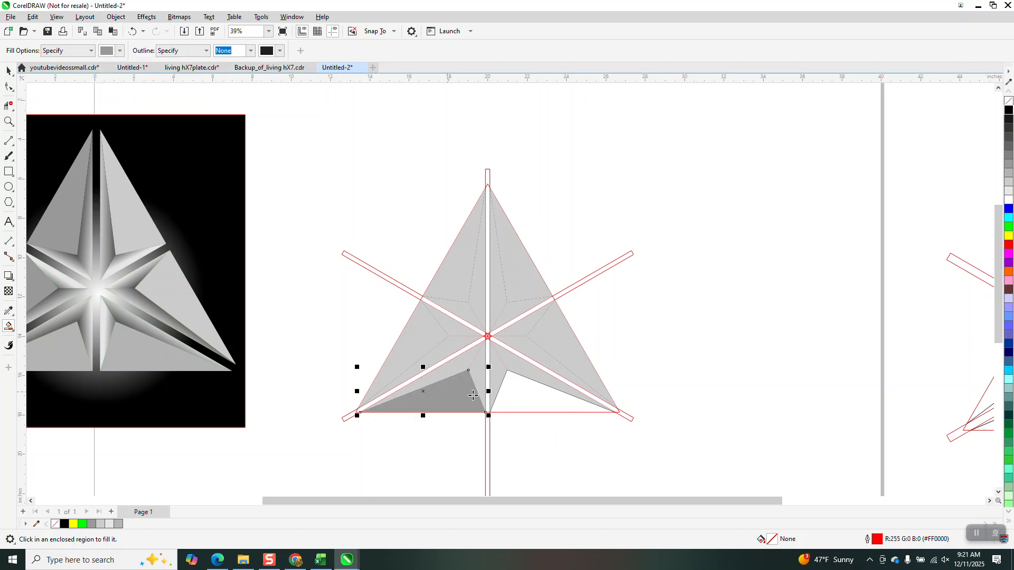
click(528, 399)
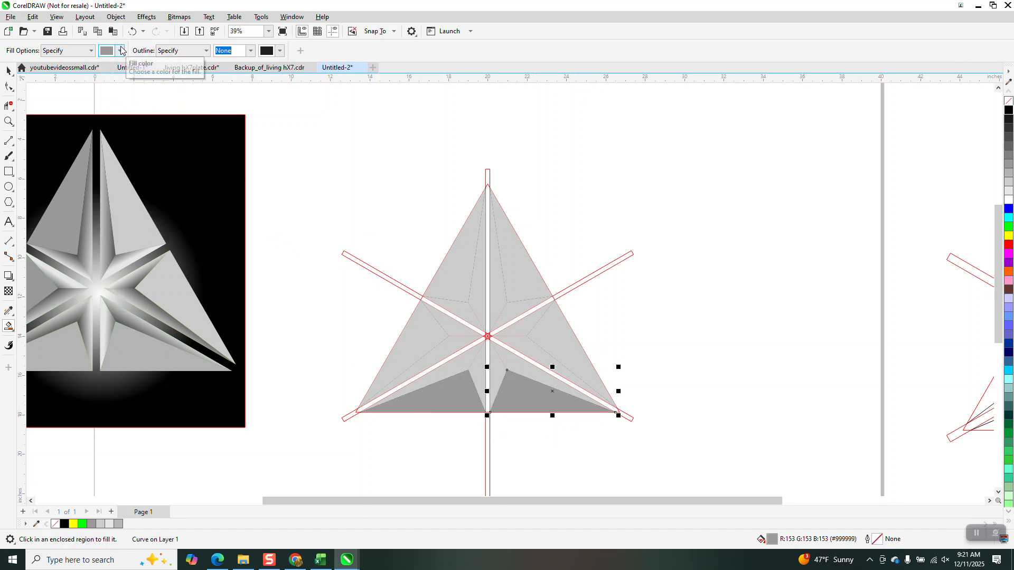
- Give the upper-right inner facet along the diagonal bar a linear fountain fill from light grey at the bar to black at its inner corner
click(9, 70)
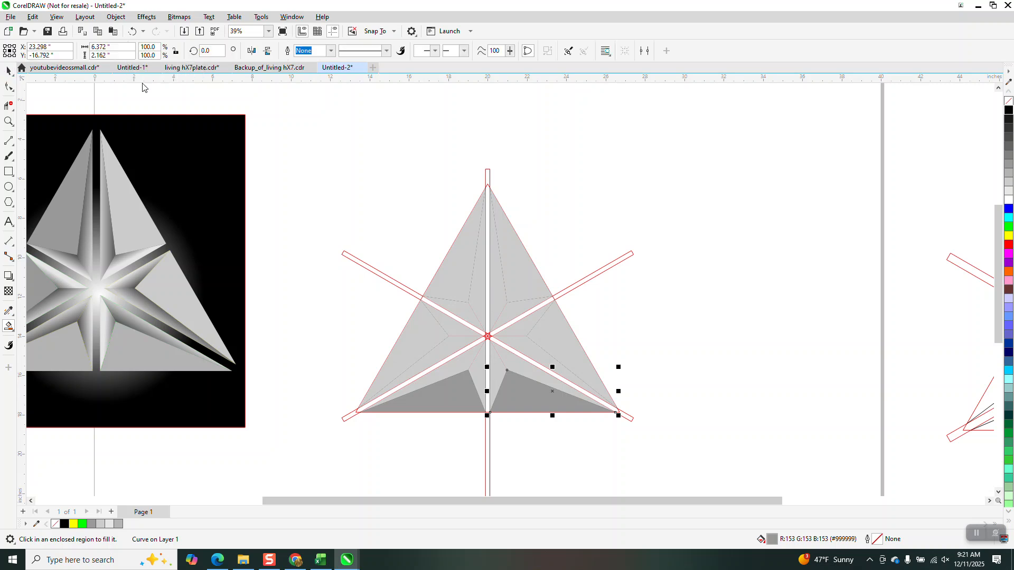
click(446, 109)
click(516, 313)
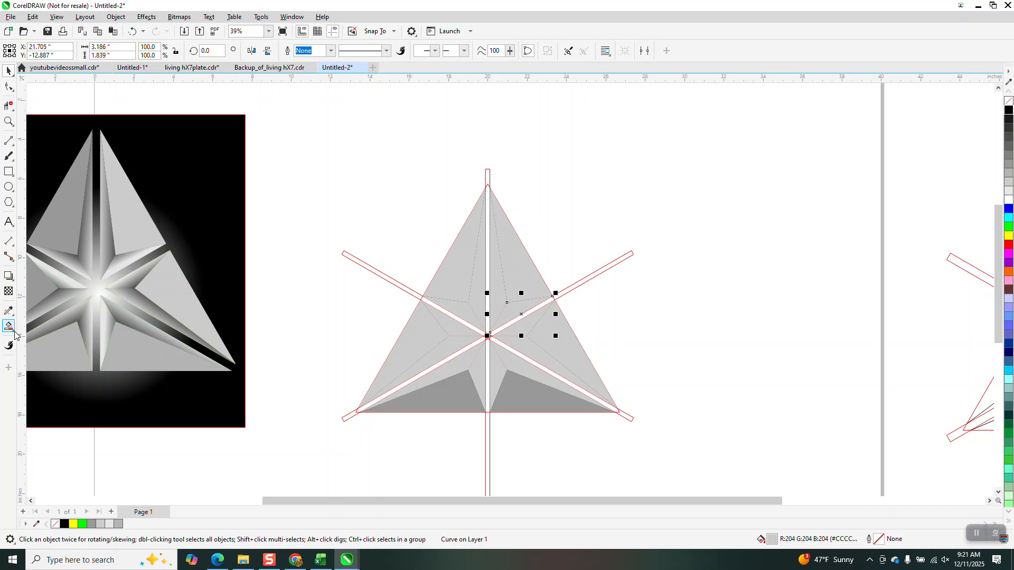
click(15, 334)
click(37, 325)
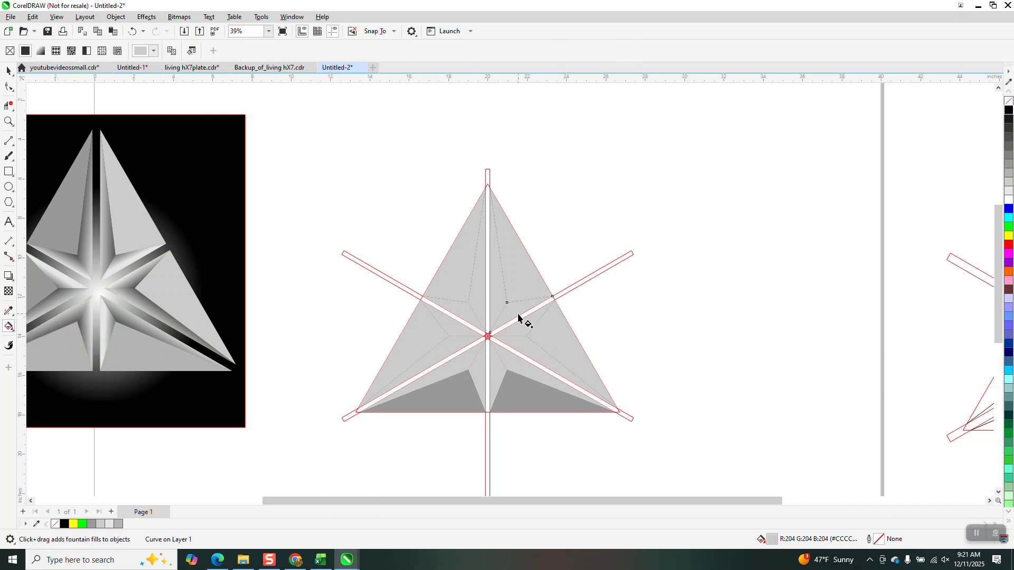
drag(518, 315, 506, 291)
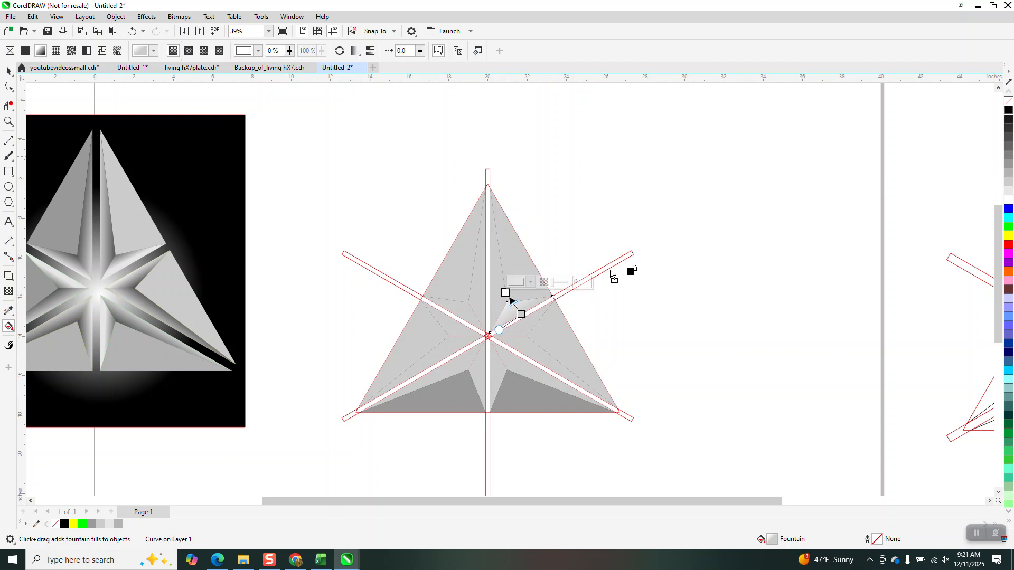
drag(517, 290, 503, 293)
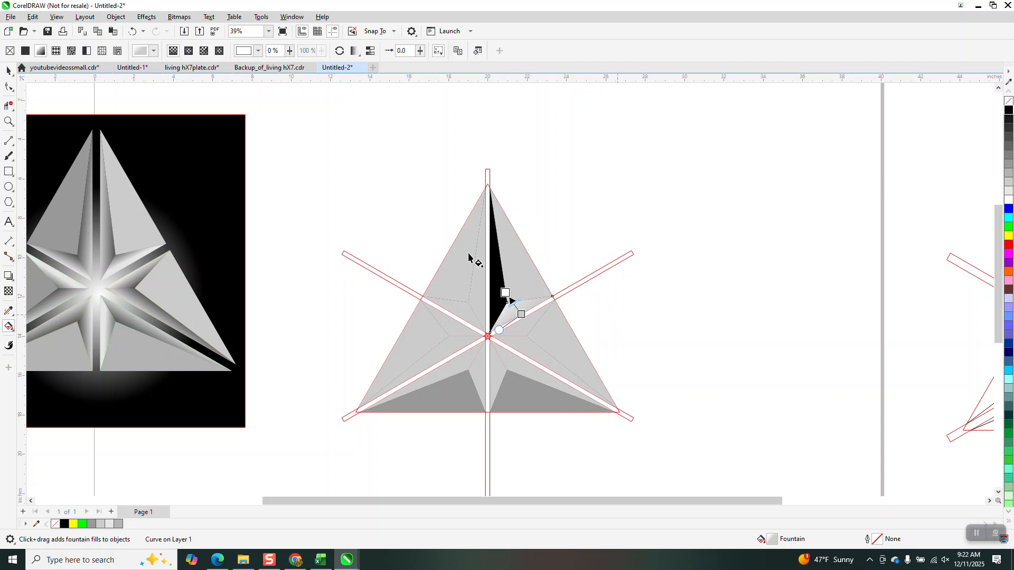
click(132, 31)
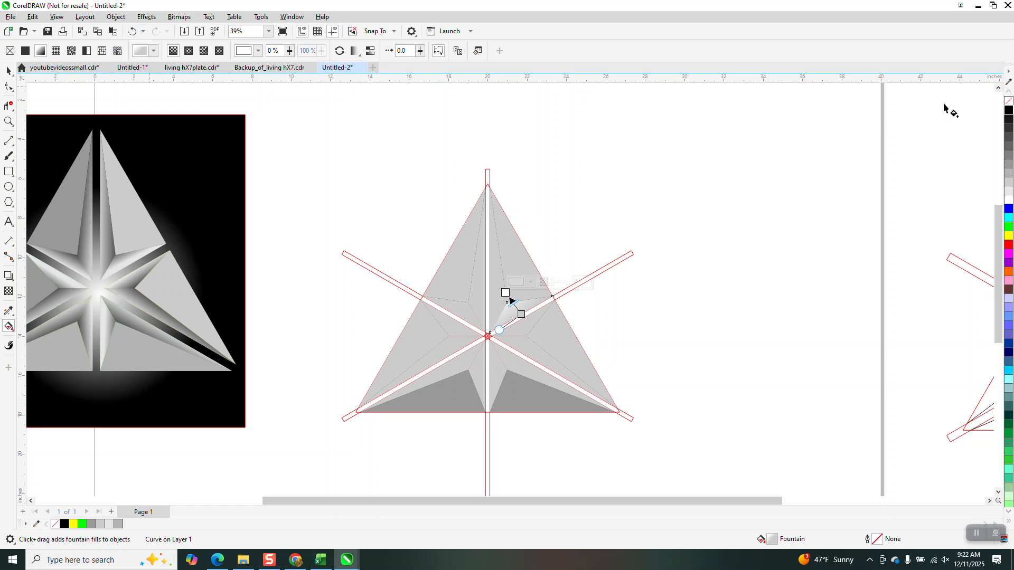
drag(1004, 114, 937, 149)
drag(508, 297, 507, 294)
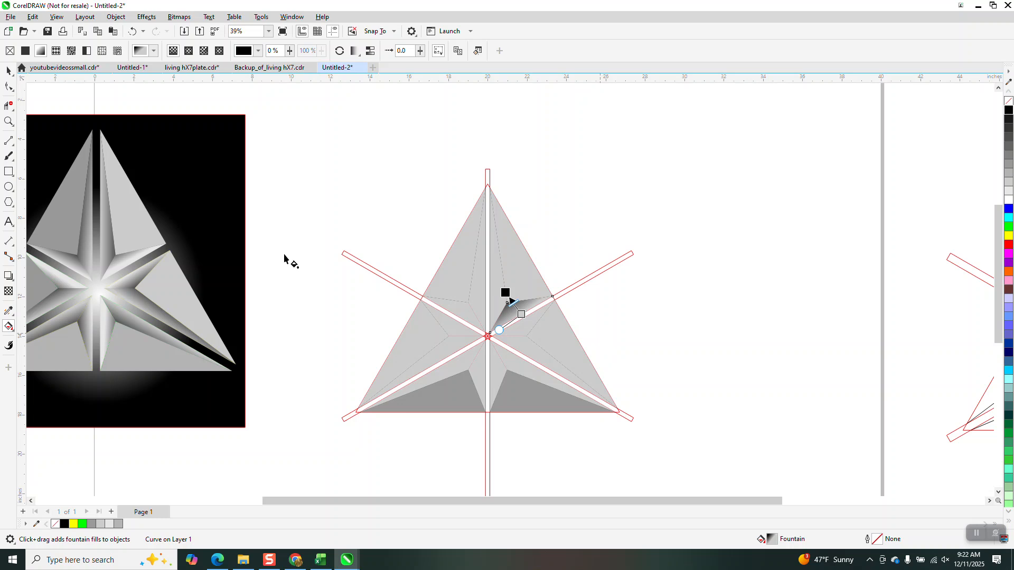
- Give the long facet right of the vertical bar a linear fountain fill from light grey at the bar to black at its inner corner, aligned with the bar
click(9, 121)
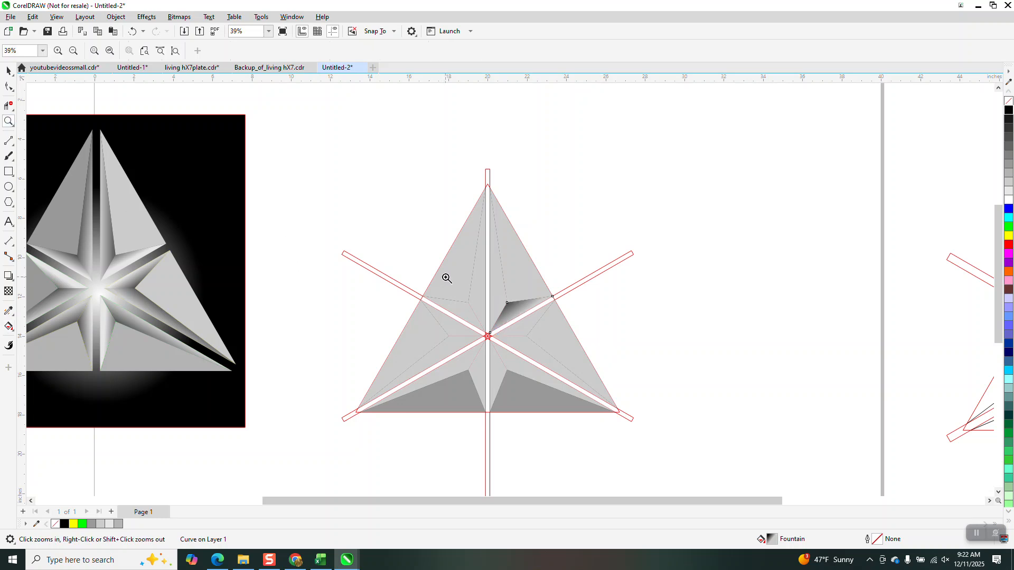
drag(446, 280, 633, 385)
scroll(489, 315, down, 2)
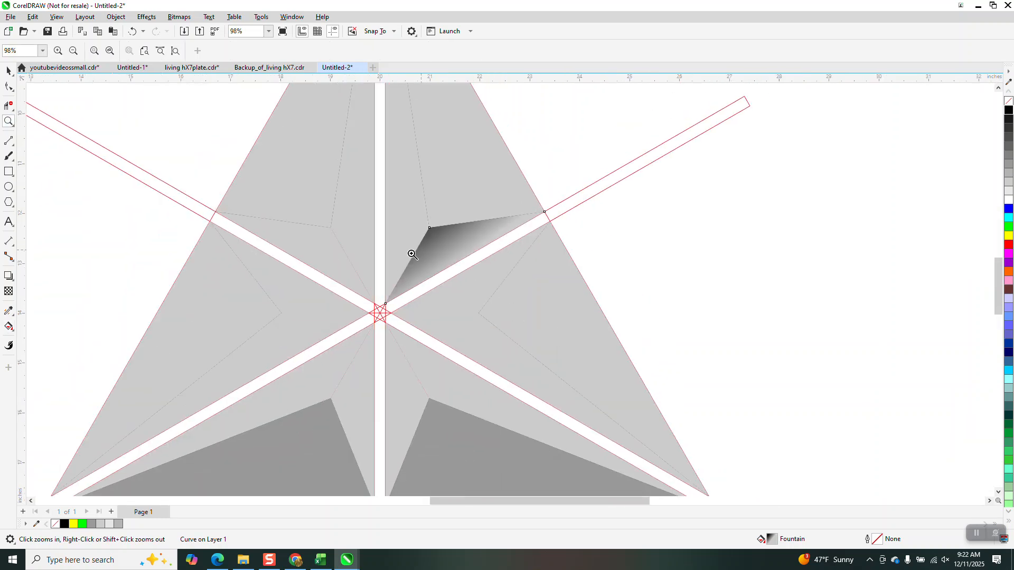
click(9, 71)
click(378, 199)
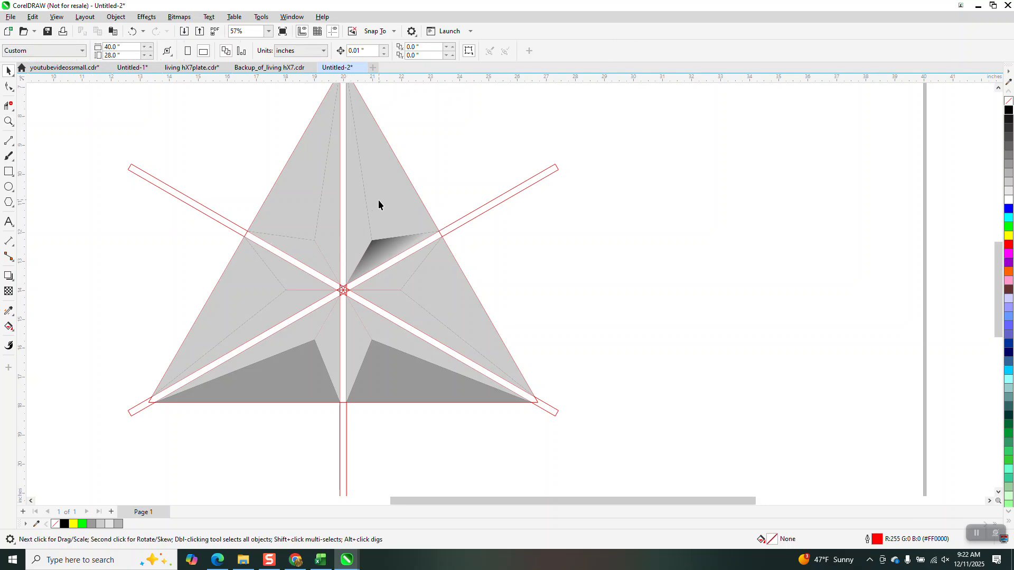
click(360, 221)
click(9, 327)
click(29, 327)
drag(347, 224, 382, 234)
drag(1008, 110, 385, 235)
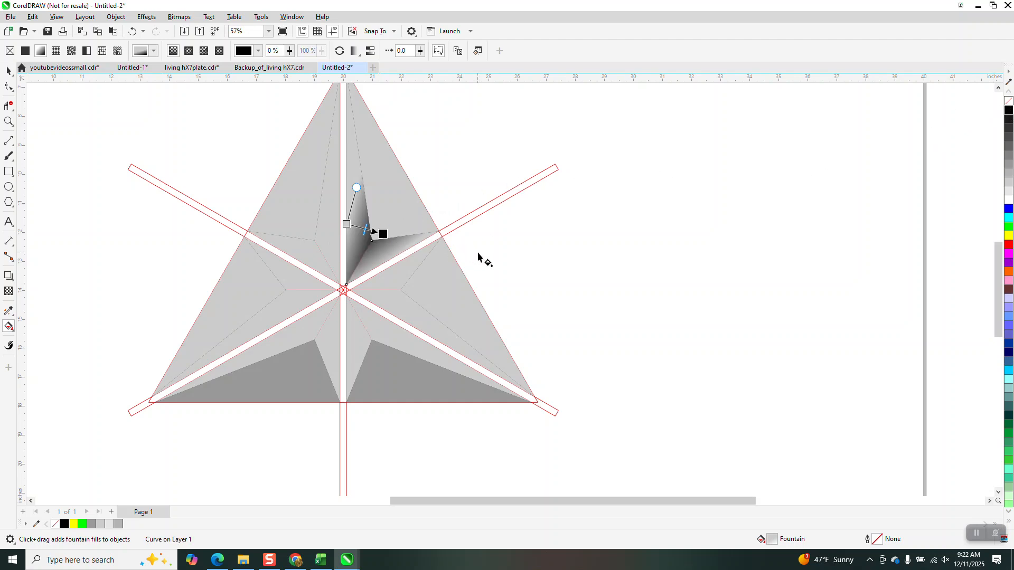
drag(356, 187, 347, 182)
- Group the two gradient-filled facets right of the vertical bar
click(8, 70)
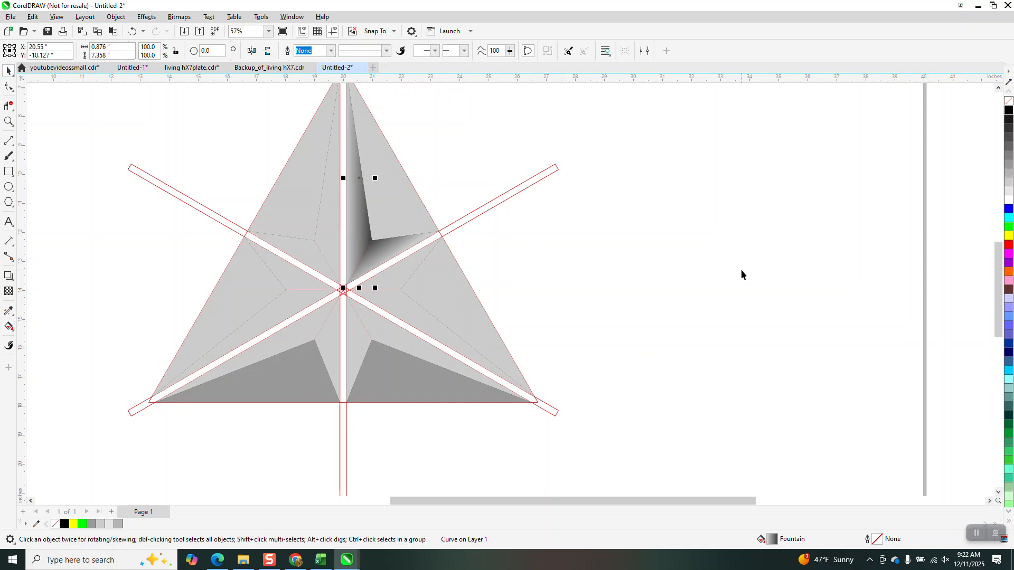
shift+click(388, 248)
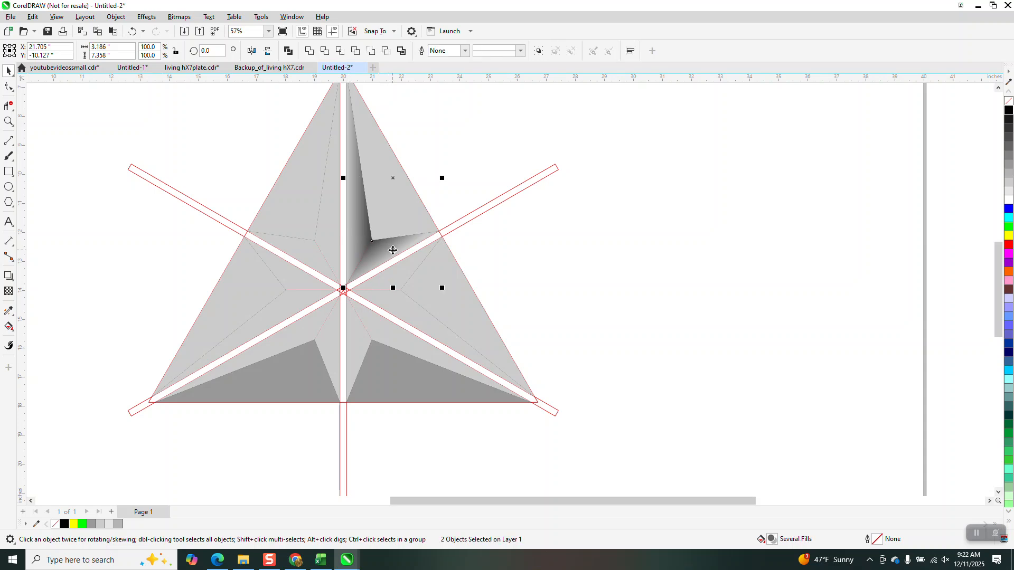
key(ctrl+g)
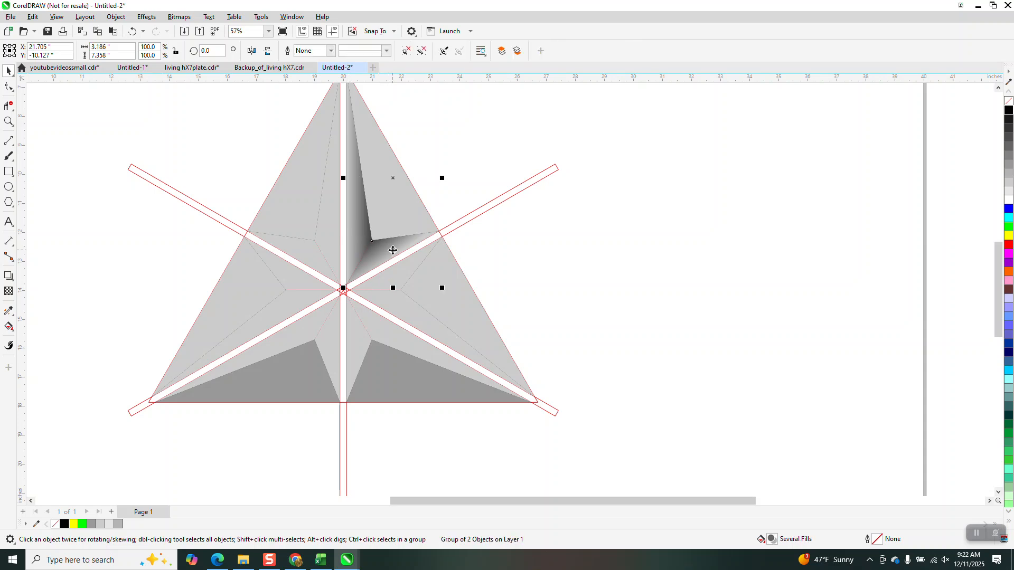
- Try to rotate the grouped gradient facets 120 degrees, and undo back to their original position
click(210, 50)
text(120)
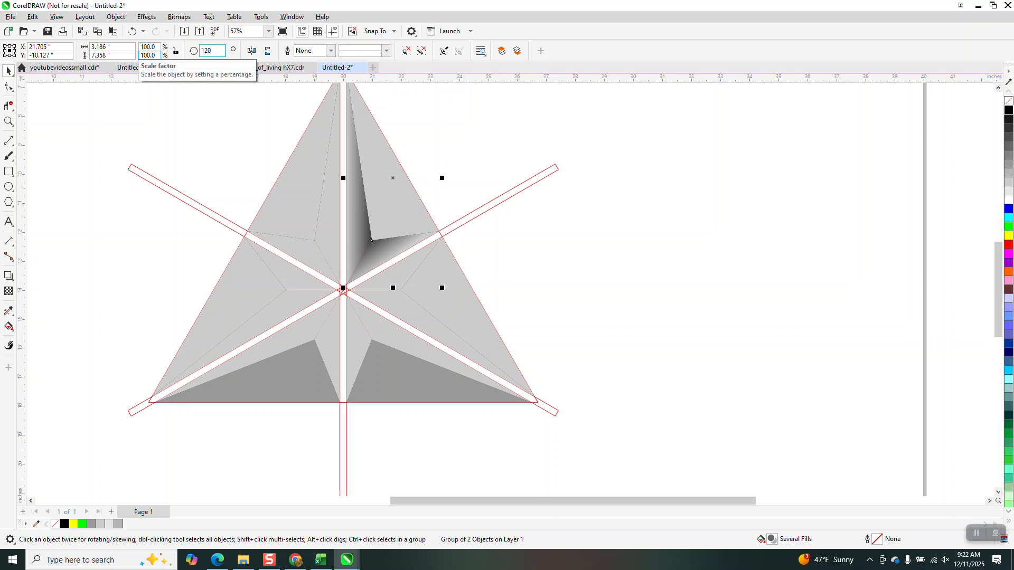
key(Return)
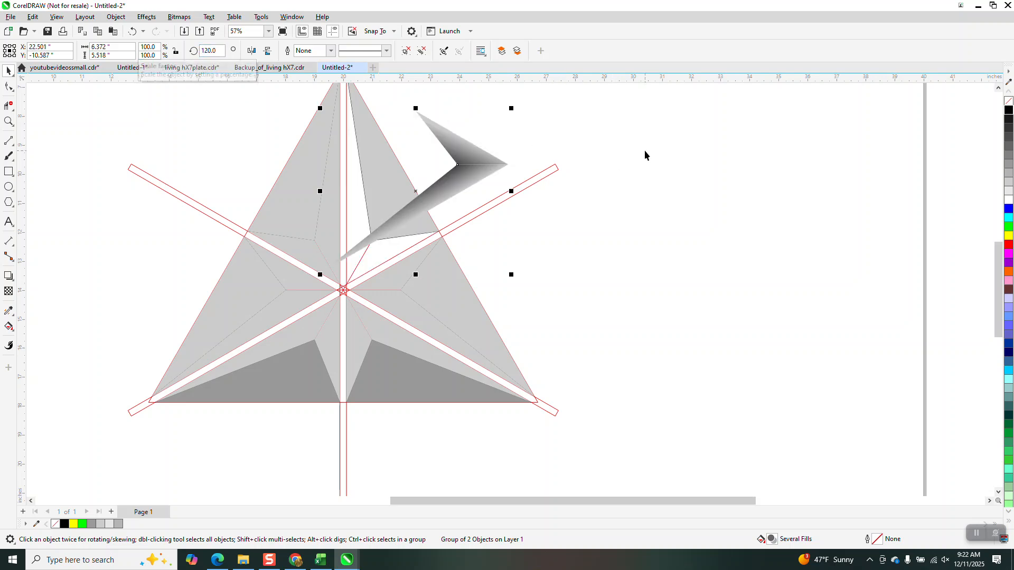
key(Delete)
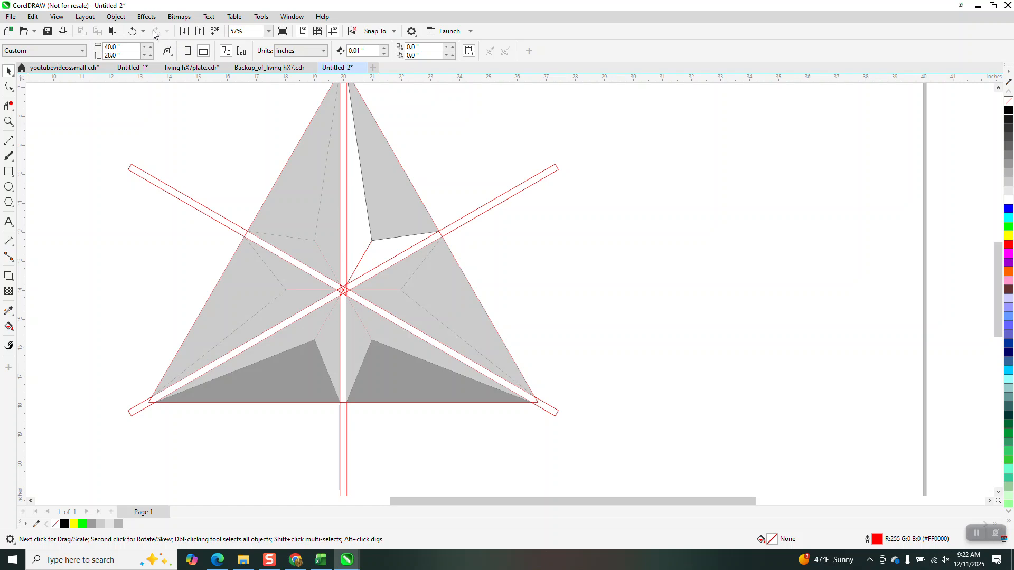
click(132, 32)
click(132, 31)
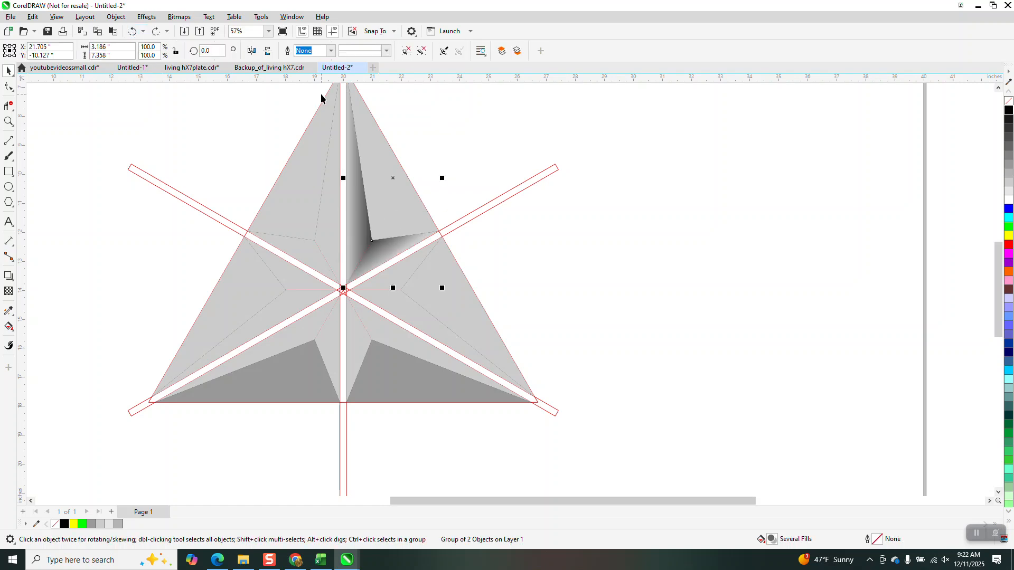
- Create a copy of the grouped gradient facets rotated 120 degrees about the star's centre
key(Right)
key(Left)
click(208, 53)
text(120)
key(Return)
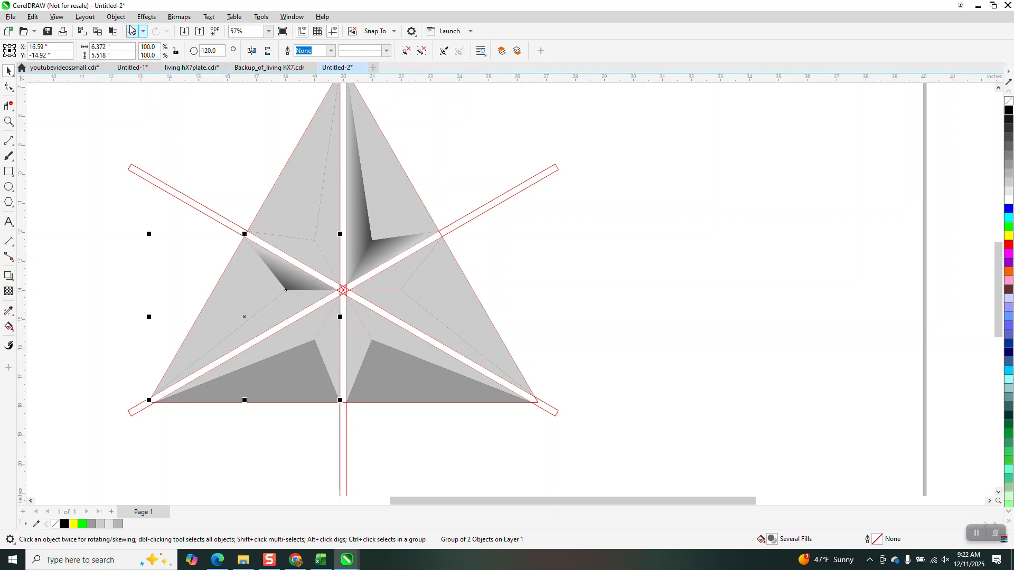
- Bring the rotated gradient copy to the front so it lies above the light grey facets
click(116, 16)
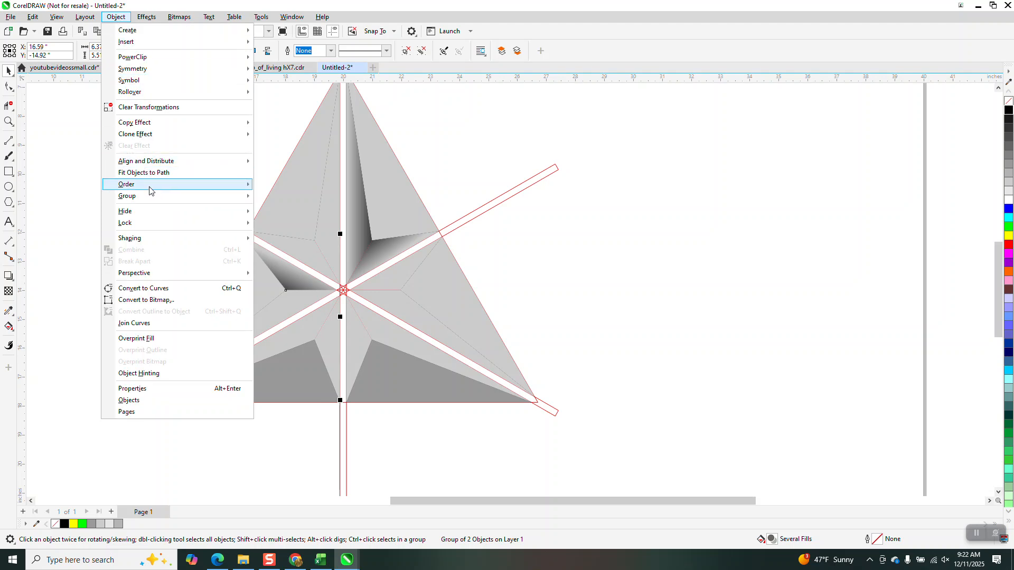
mouse_move(151, 186)
click(281, 187)
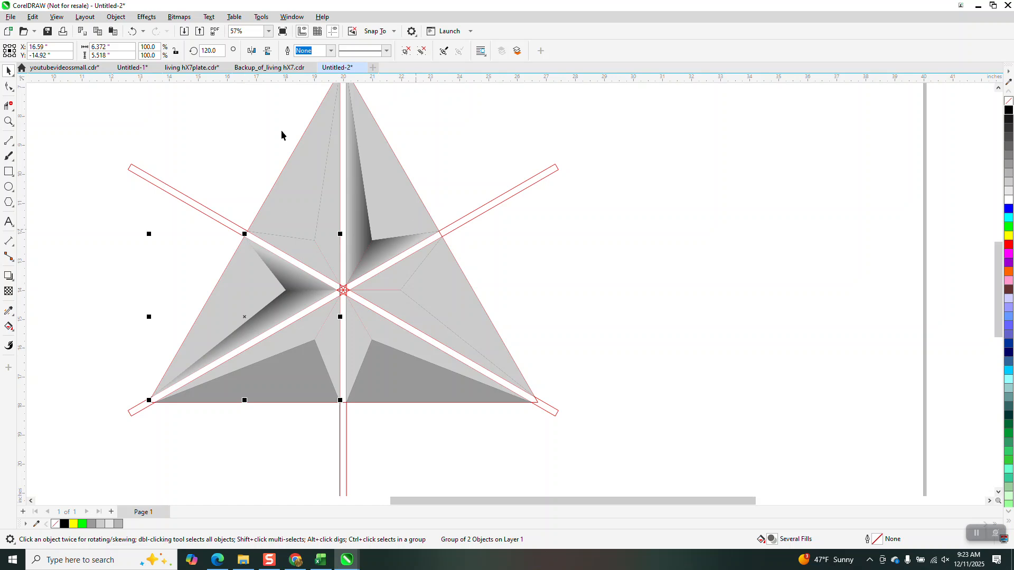
- Create another copy of the gradient facet group at a rotation of 240 degrees about the star's centre
drag(217, 51, 180, 57)
text(12)
key(BackSpace)
text(240)
key(Return)
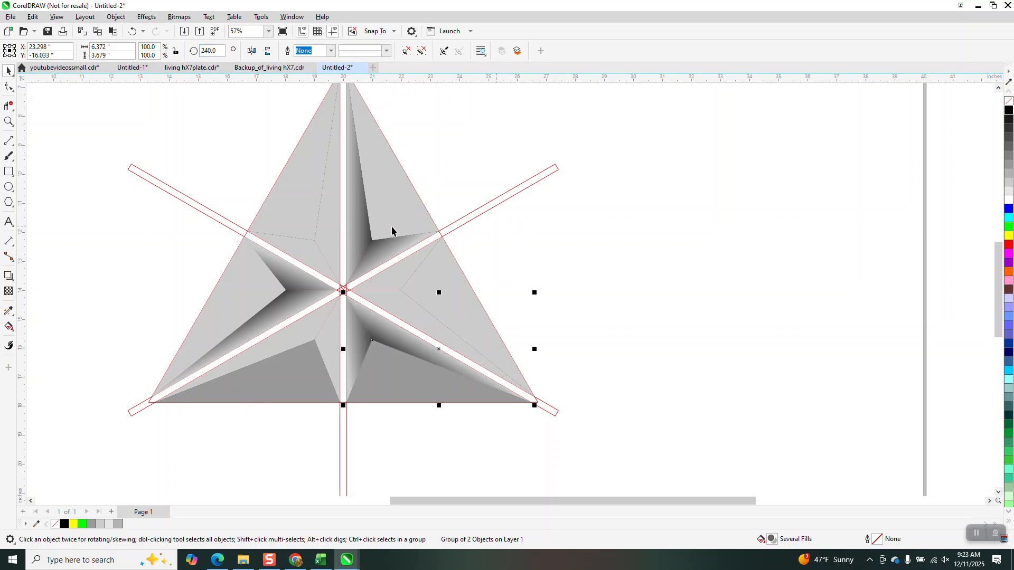
- Shade the narrow inner facet just left of the upper vertical gap with a linear gradient from light grey to black toward the lower left
click(336, 227)
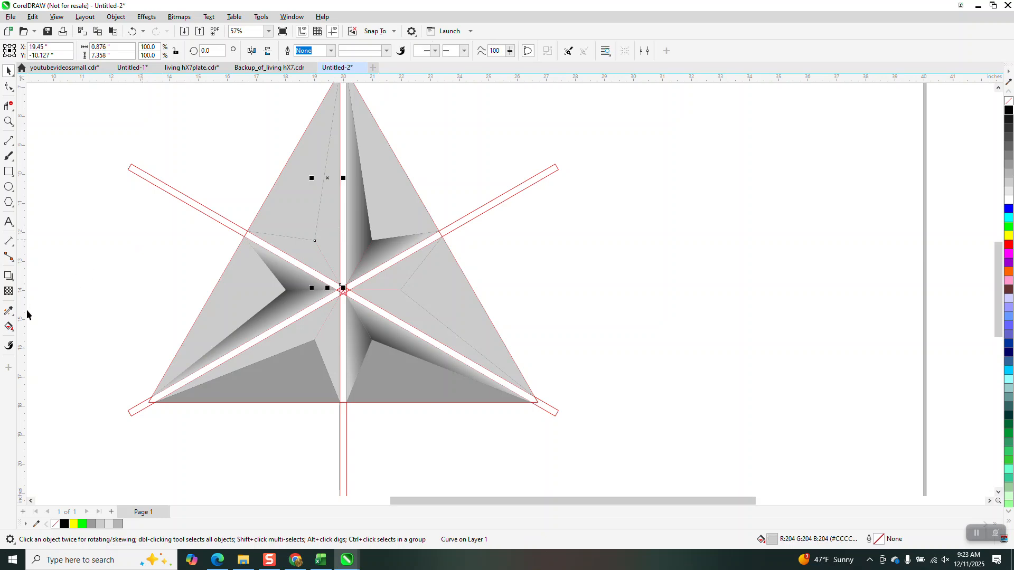
click(9, 327)
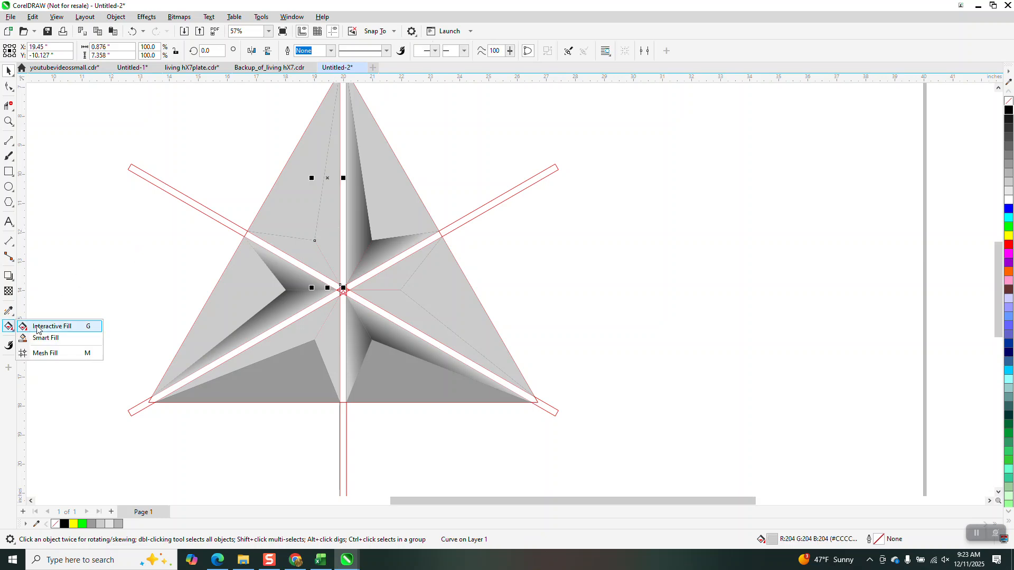
click(37, 327)
drag(324, 216, 306, 256)
drag(325, 217, 340, 207)
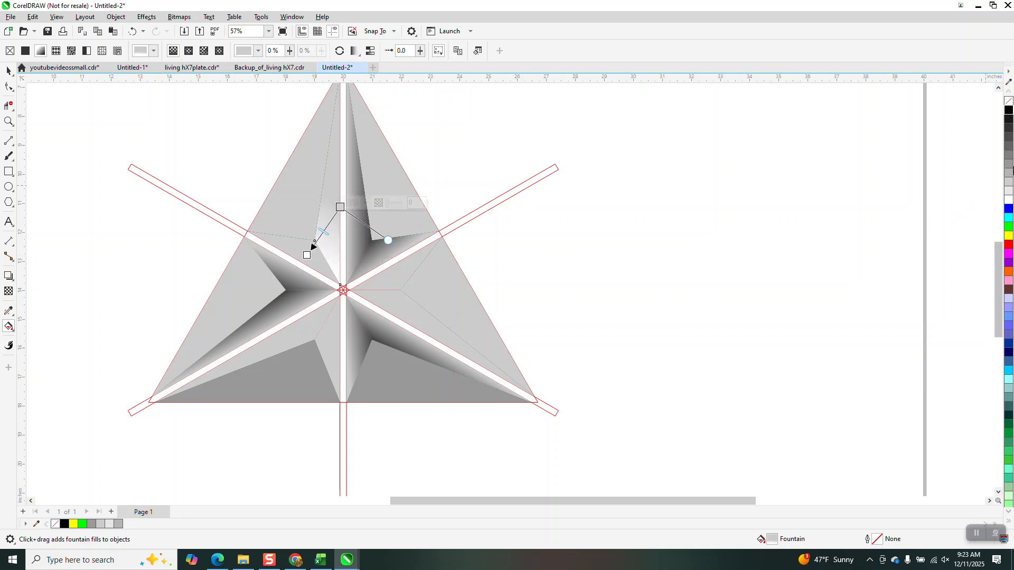
drag(1007, 110, 306, 255)
drag(340, 207, 365, 199)
drag(307, 256, 266, 262)
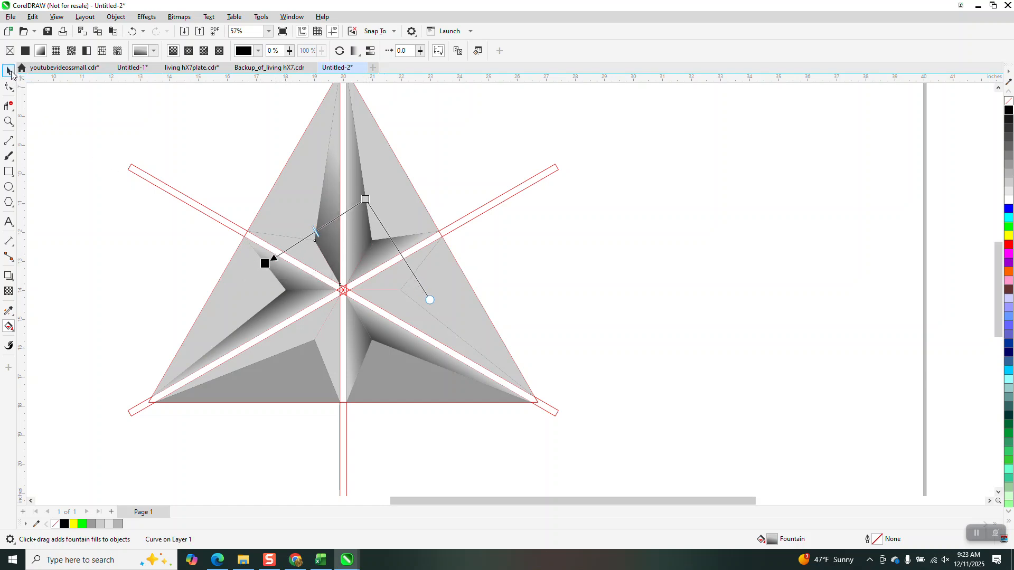
- Shade the short inner facet above the upper-left diagonal gap with a linear gradient from light grey at the gap to black at its inner corner
click(9, 70)
click(307, 265)
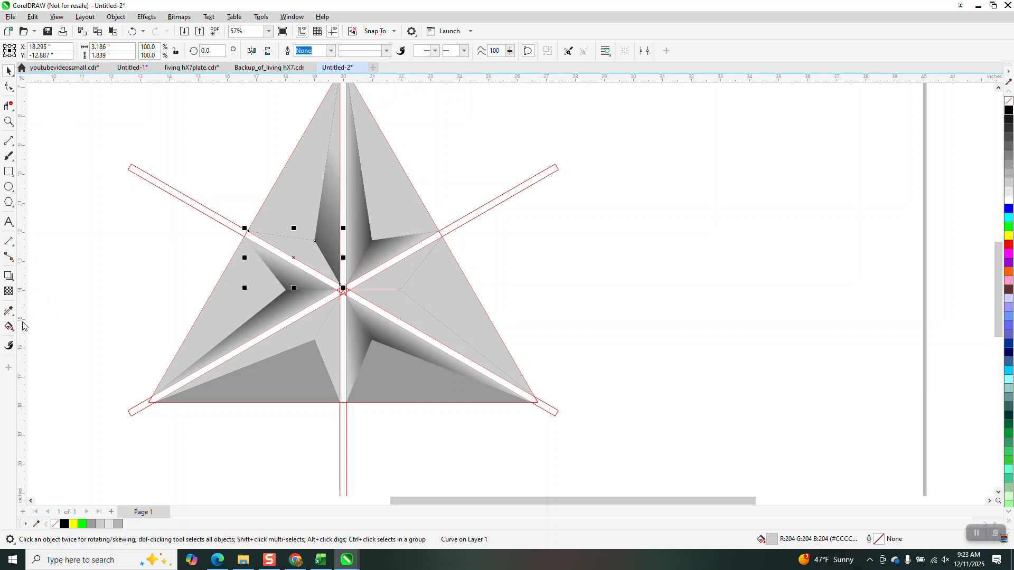
click(13, 335)
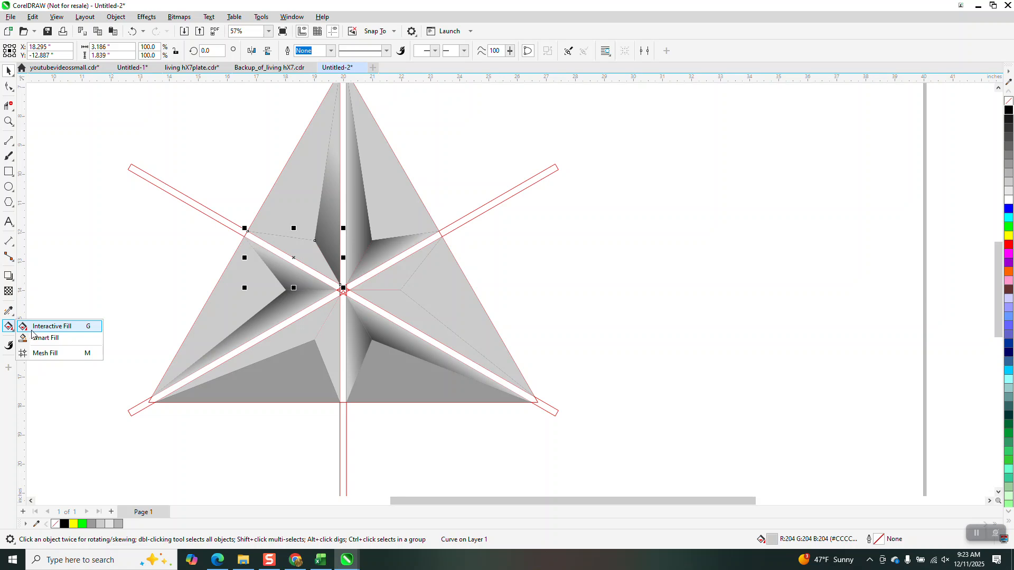
click(31, 326)
drag(305, 258, 323, 233)
drag(1007, 110, 300, 265)
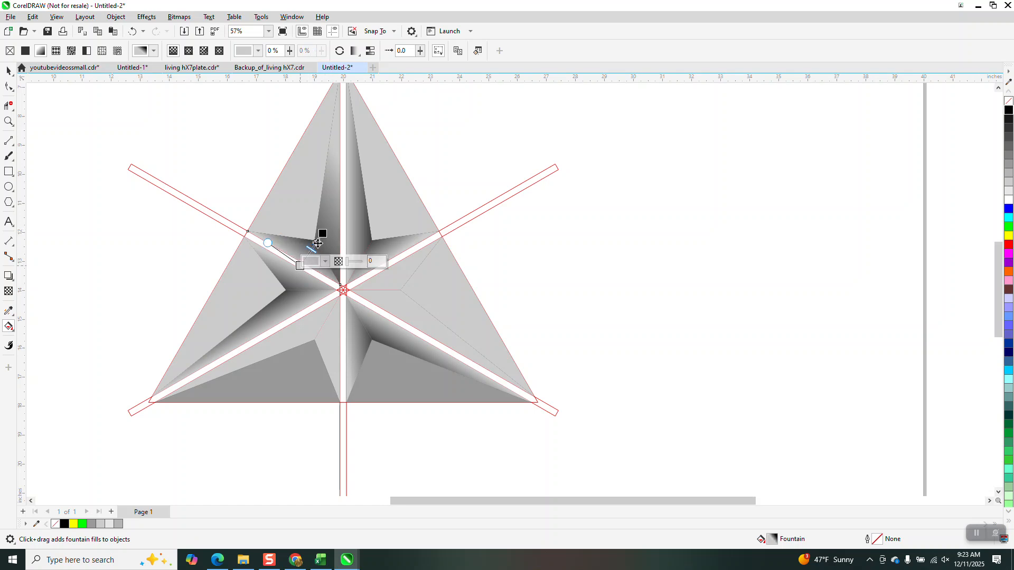
key(space)
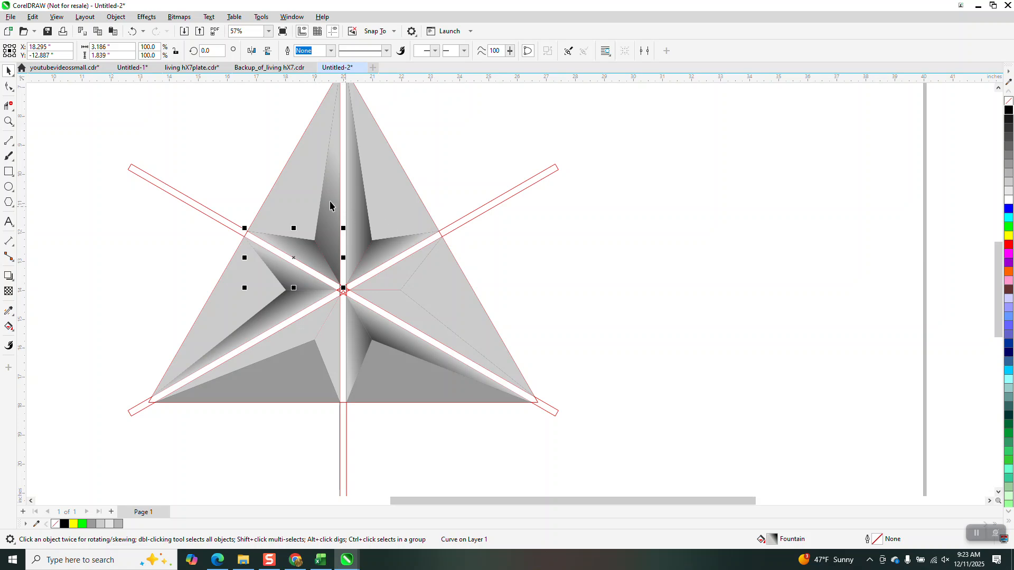
- Group the two newly shaded upper-left inner facets and create a copy rotated 120 degrees about the star's centre
shift+click(331, 207)
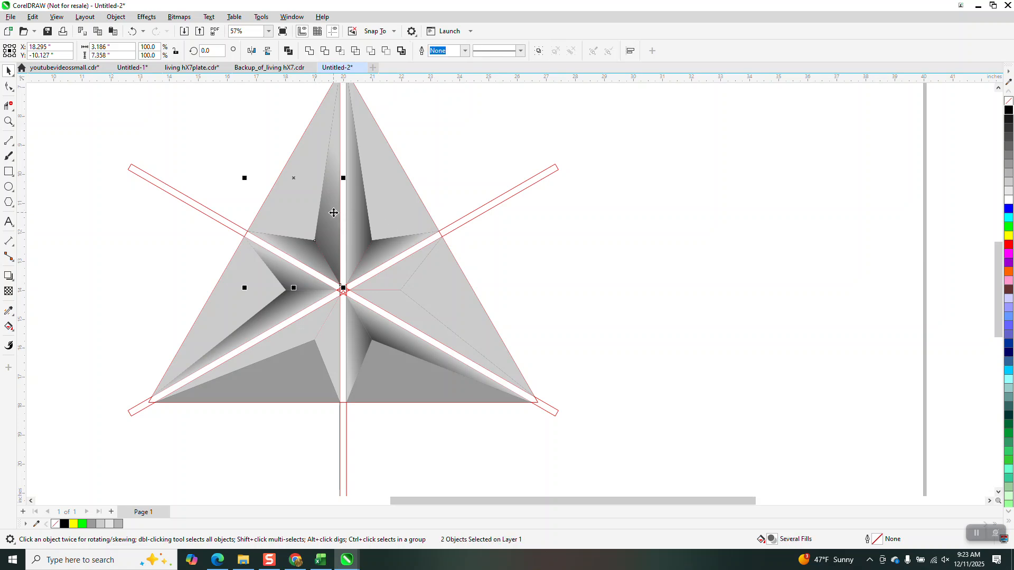
key(ctrl+g)
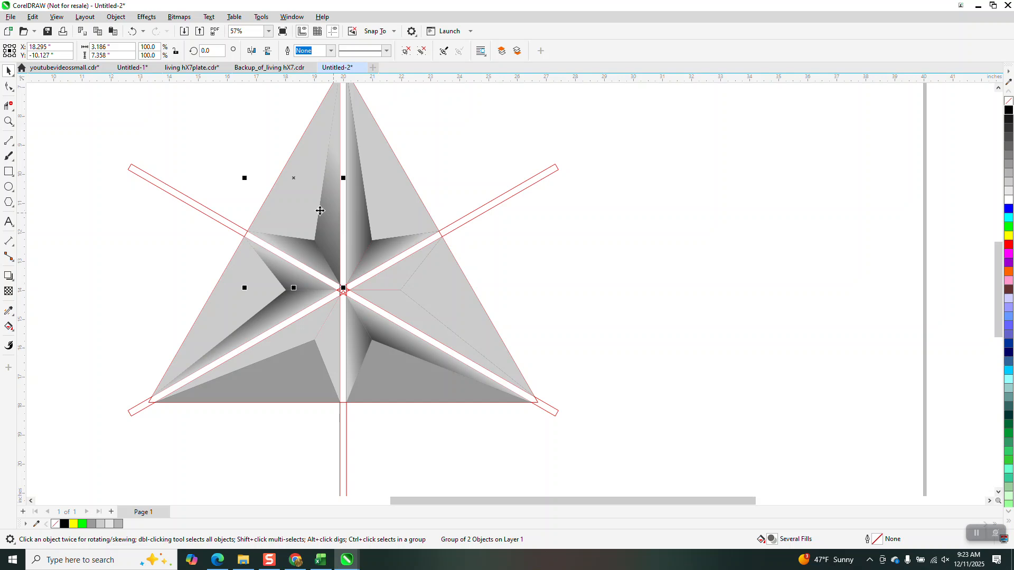
double_click(207, 51)
text(120)
key(Return)
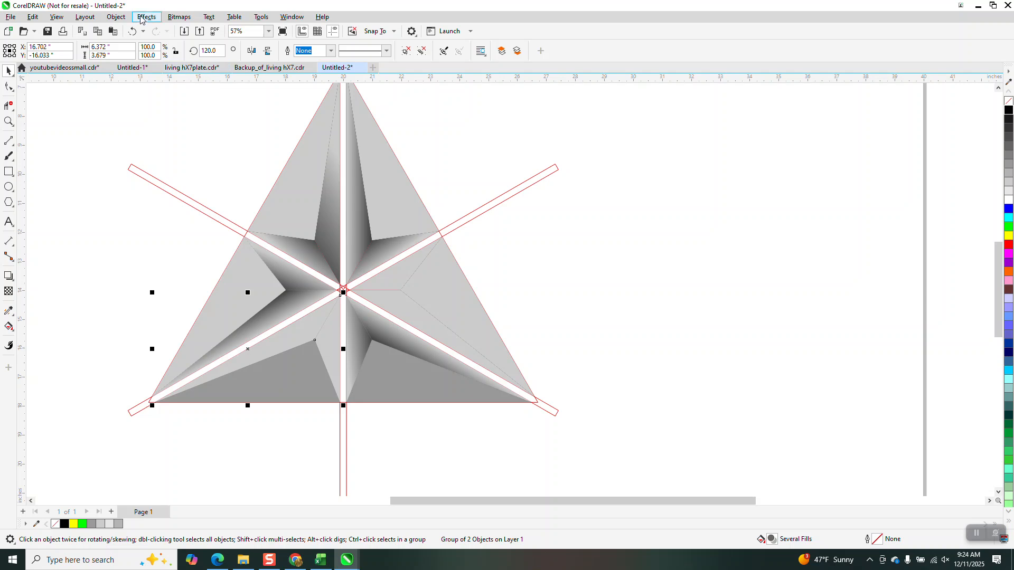
- Bring the rotated lower-left gradient copy to the front of the page
click(115, 18)
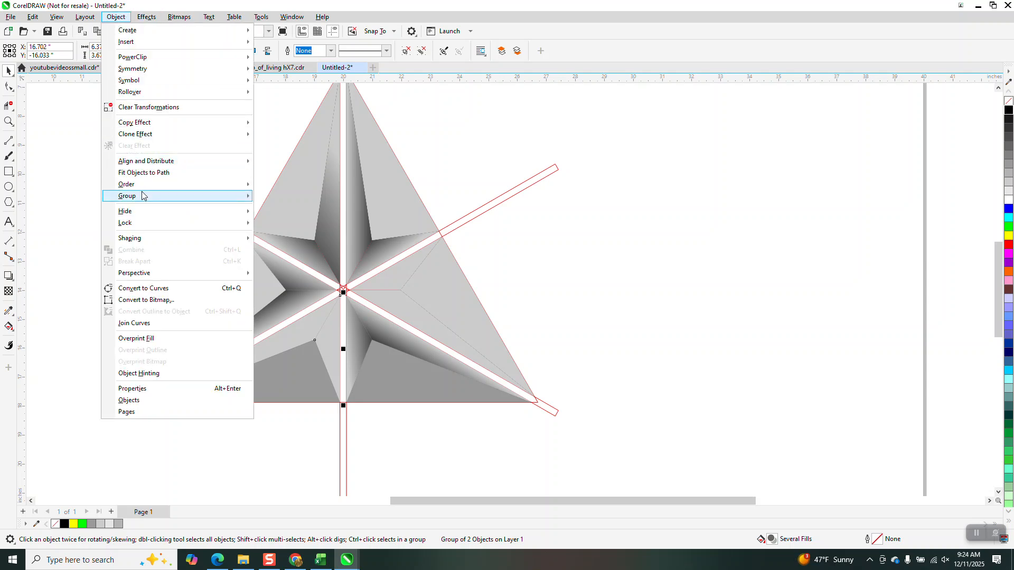
mouse_move(143, 184)
click(264, 188)
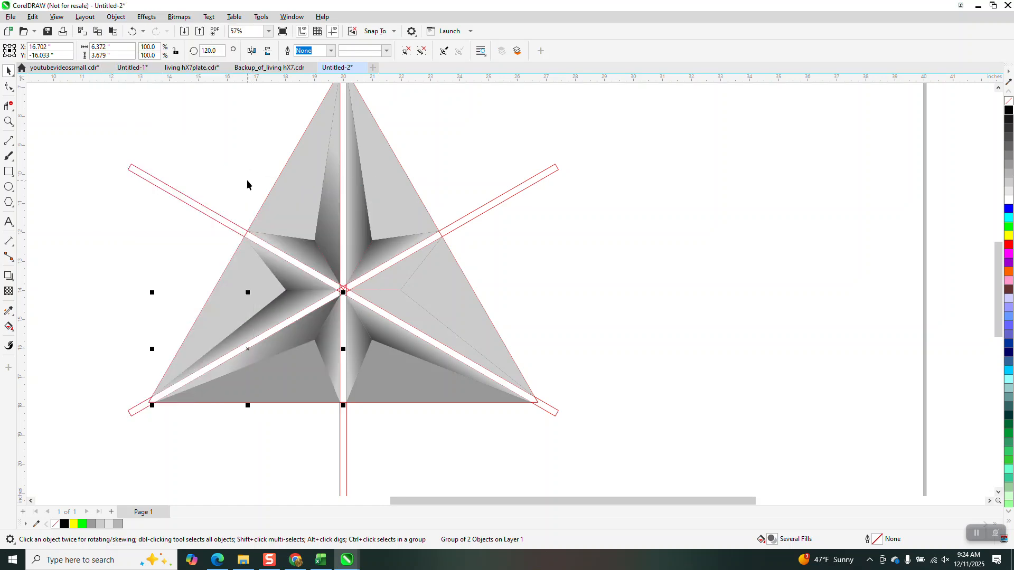
- Create another copy of the gradient facet group at a rotation of 240 degrees about the star's centre
click(211, 50)
text(240)
key(Return)
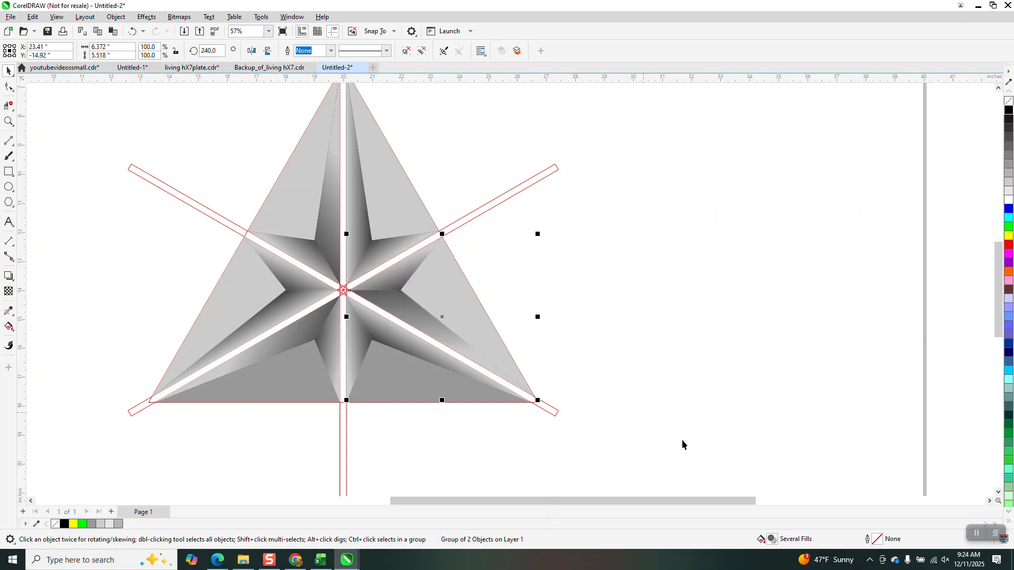
- Move the grouped red construction outlines and the vertical red bar off the star, over to the page's right edge
scroll(533, 338, down, 1)
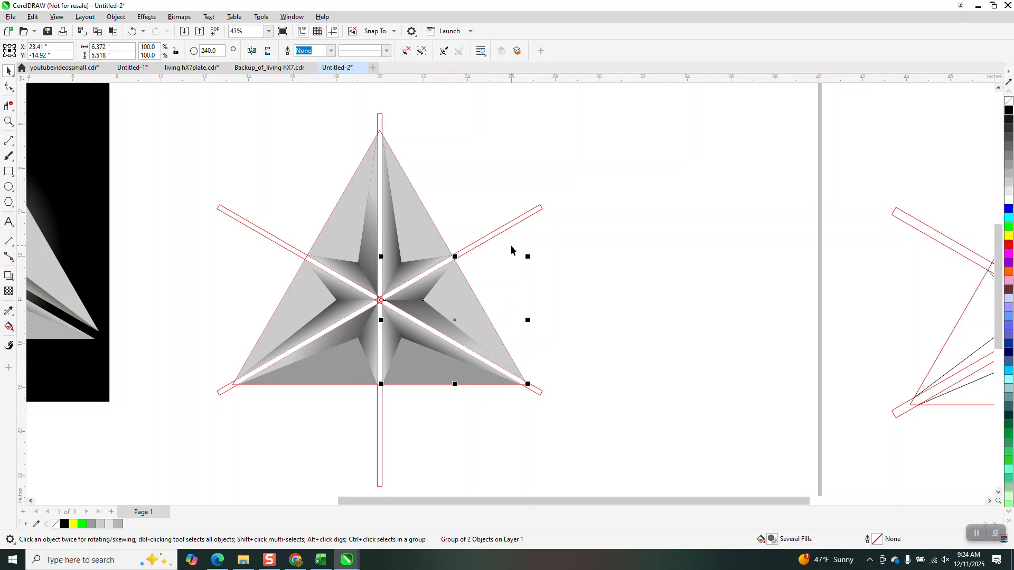
click(502, 233)
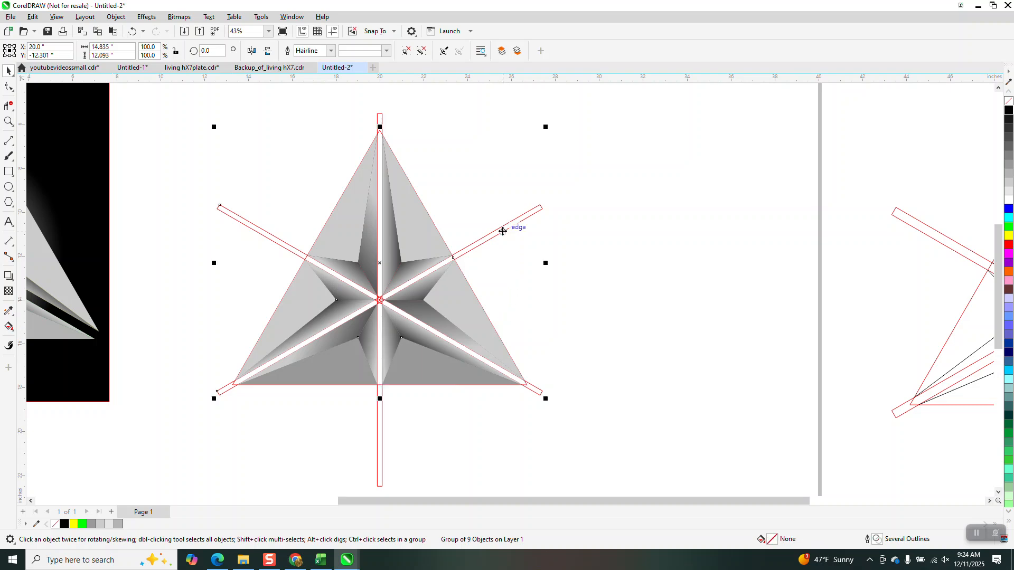
drag(506, 231, 869, 241)
mouse_move(318, 410)
mouse_down()
mouse_move(663, 398)
mouse_move(735, 380)
mouse_up()
scroll(505, 351, down, 1)
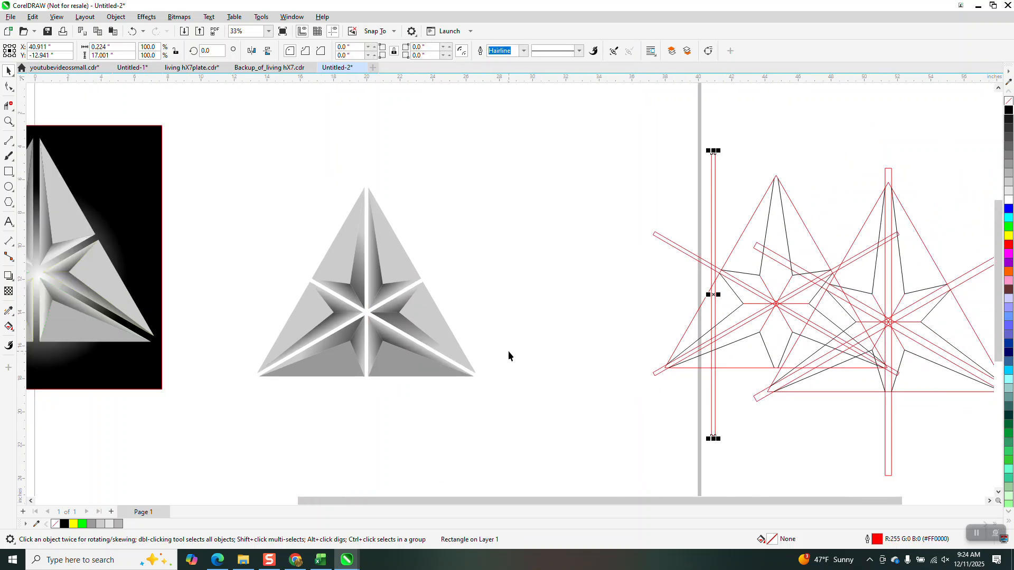
- Fill the two outer facets on the star's right side with 10% Black
click(9, 121)
drag(240, 194, 579, 438)
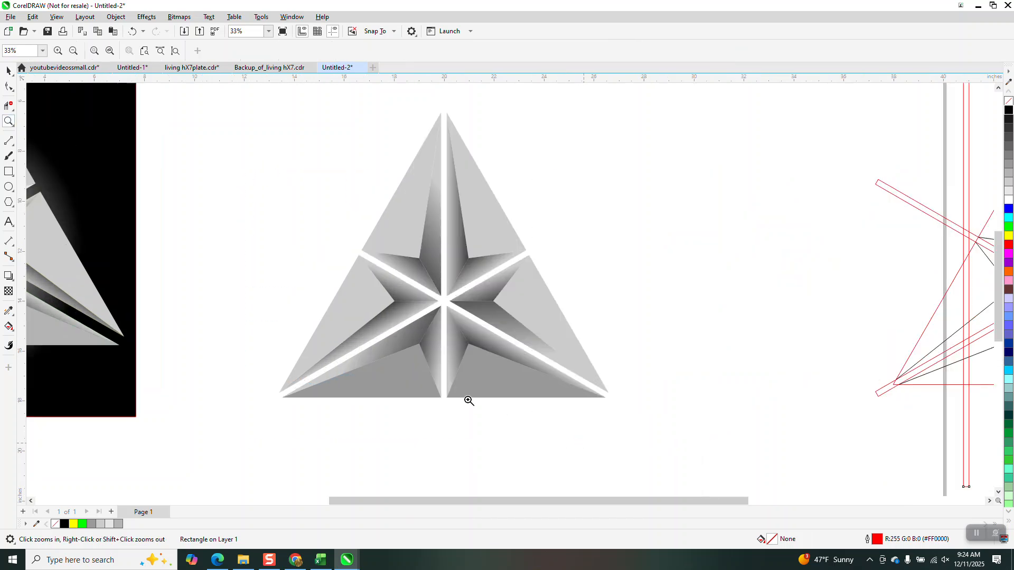
click(8, 71)
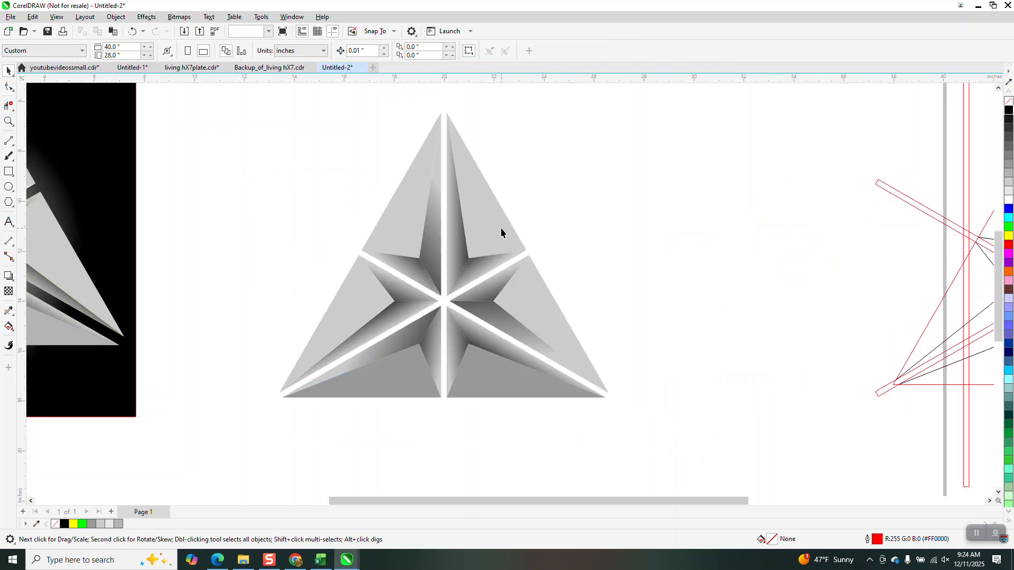
click(500, 227)
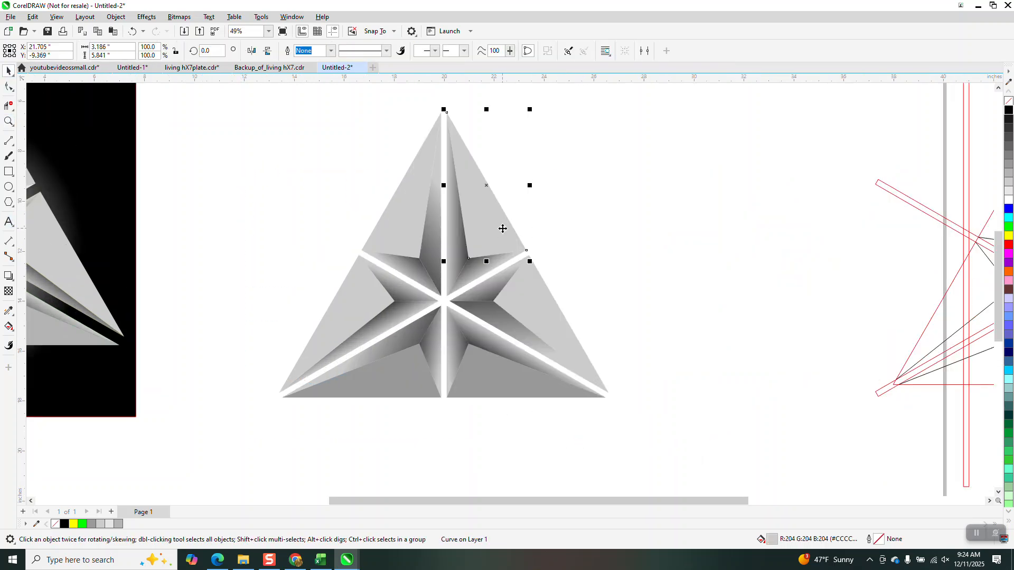
shift+click(554, 305)
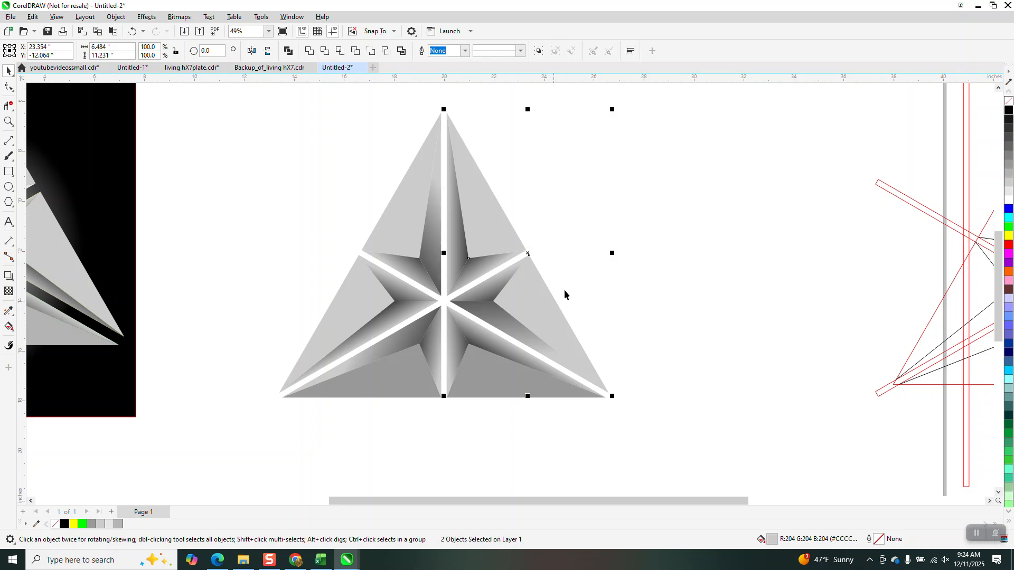
click(1008, 192)
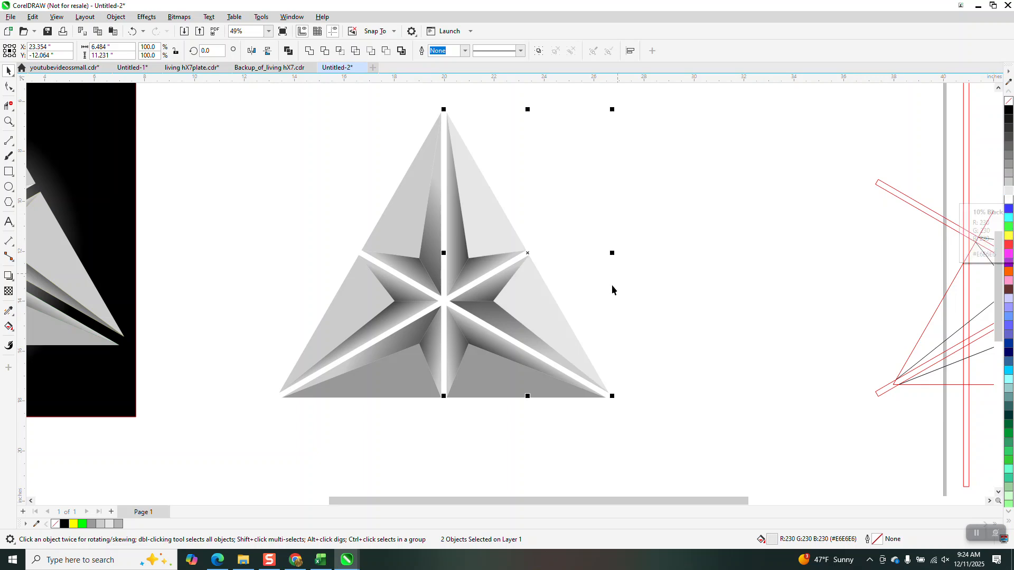
- Select all the pieces of the shaded star and group them
scroll(362, 246, down, 1)
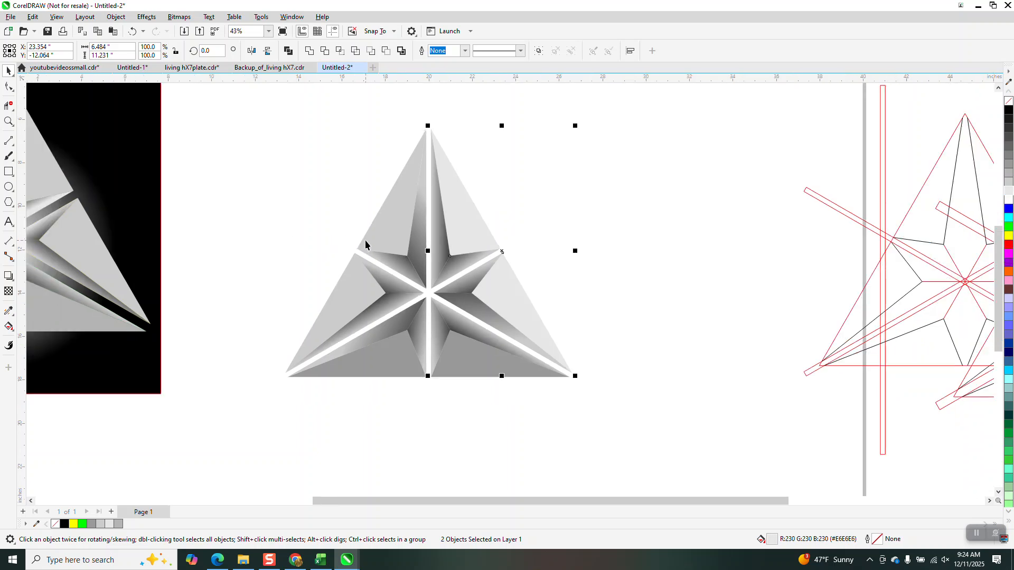
drag(241, 120, 349, 269)
drag(635, 430, 639, 435)
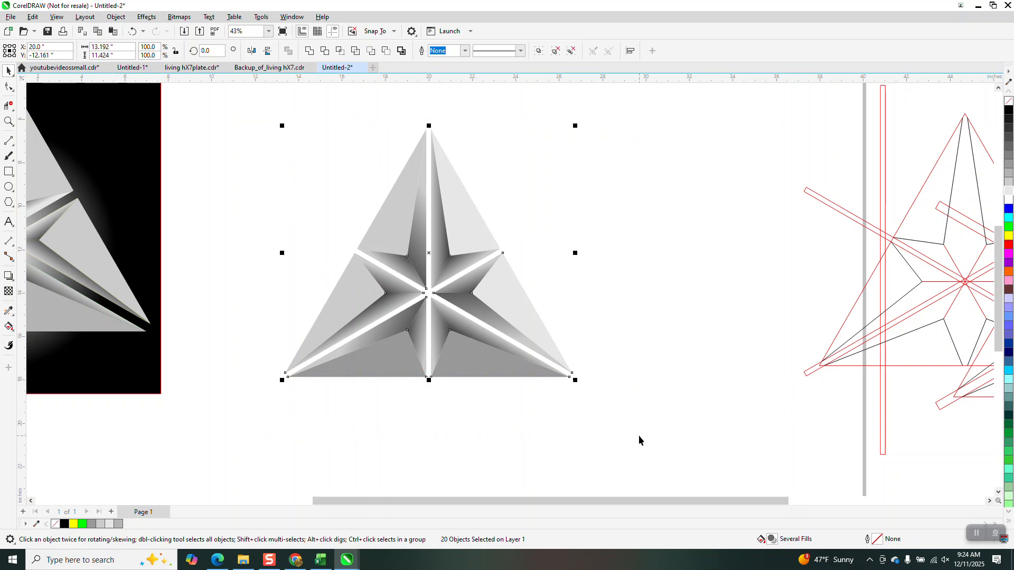
key(ctrl+g)
- Draw a rectangle about 15.8 by 13.9 inches around the star, fill it black and send it to the back of the page
click(9, 172)
mouse_move(262, 113)
mouse_down()
mouse_move(556, 344)
mouse_move(605, 415)
mouse_up()
click(1008, 109)
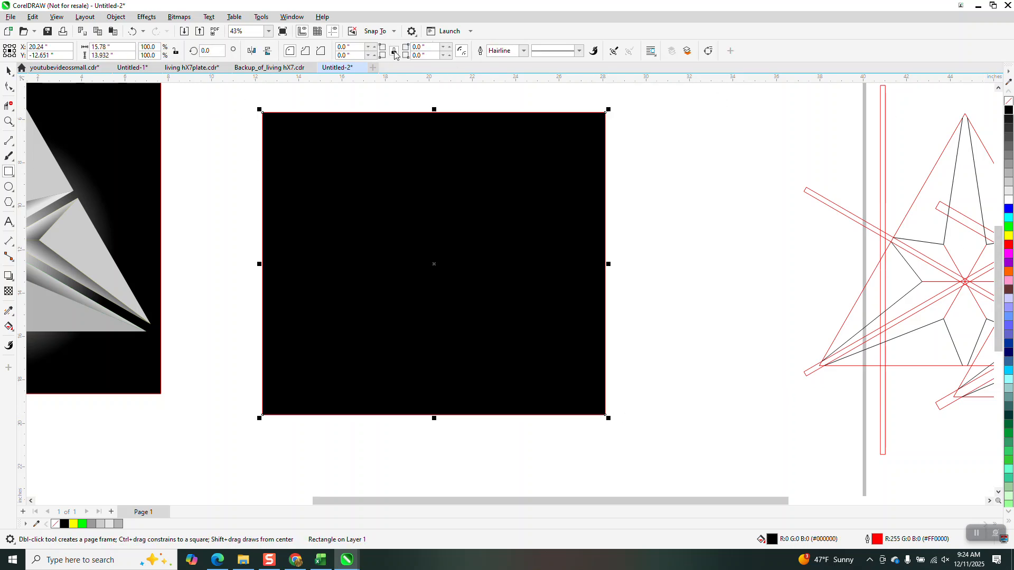
click(112, 20)
mouse_move(175, 185)
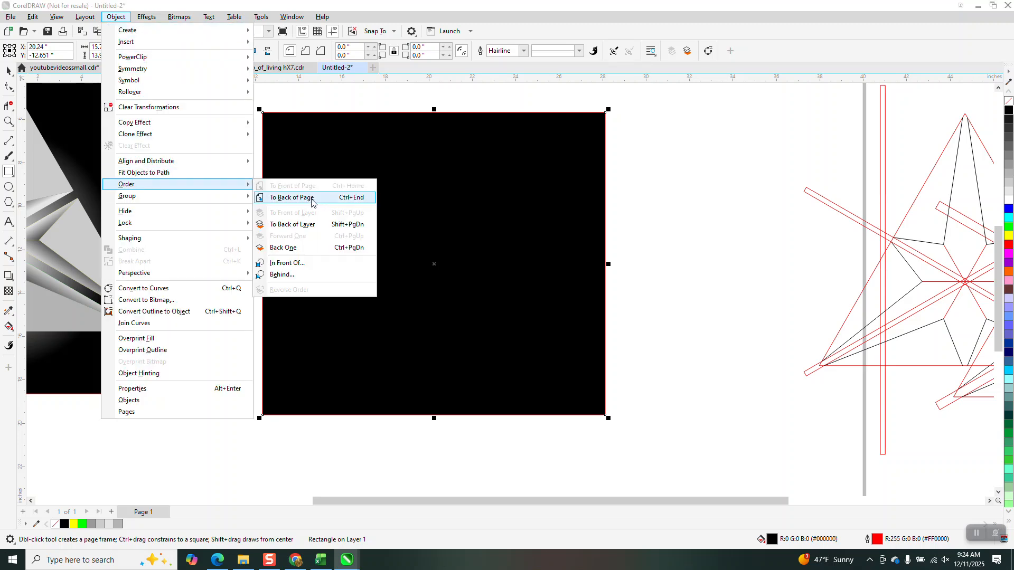
click(312, 203)
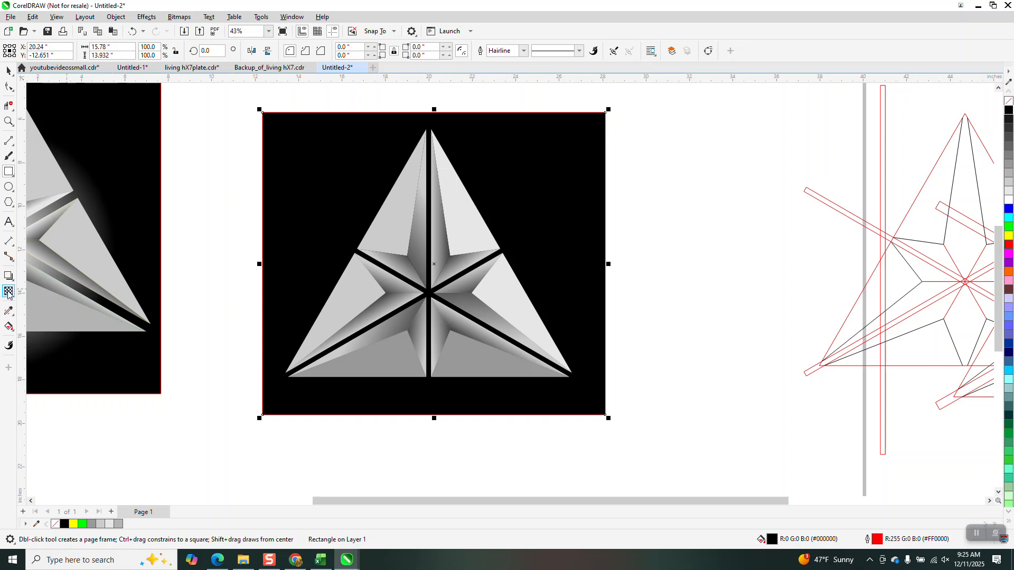
- Give the black background rectangle an elliptical fountain fill with white in the middle and black outside, centred on the star's centre
click(14, 335)
click(31, 331)
drag(296, 236, 496, 280)
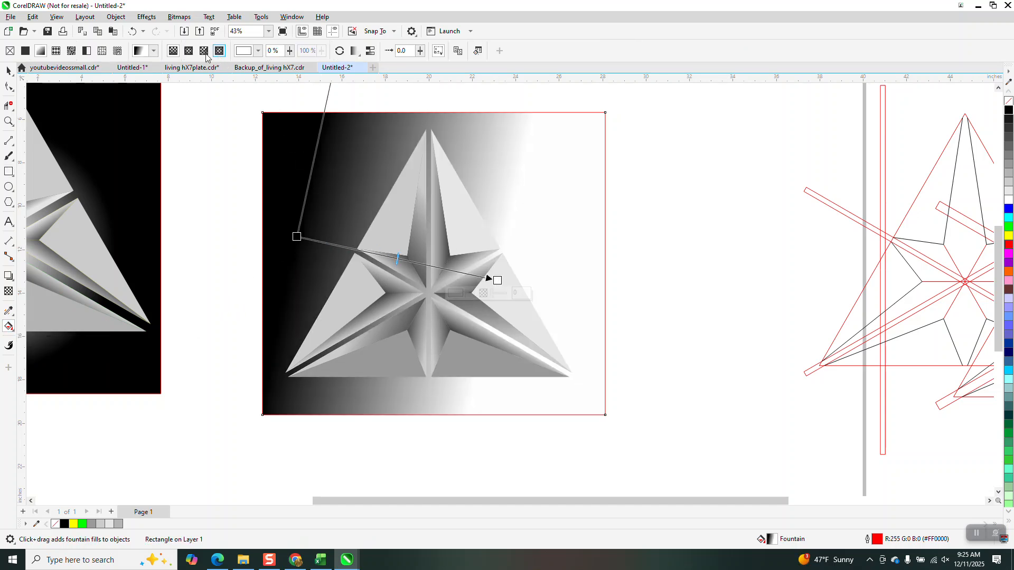
click(188, 51)
drag(397, 259, 428, 293)
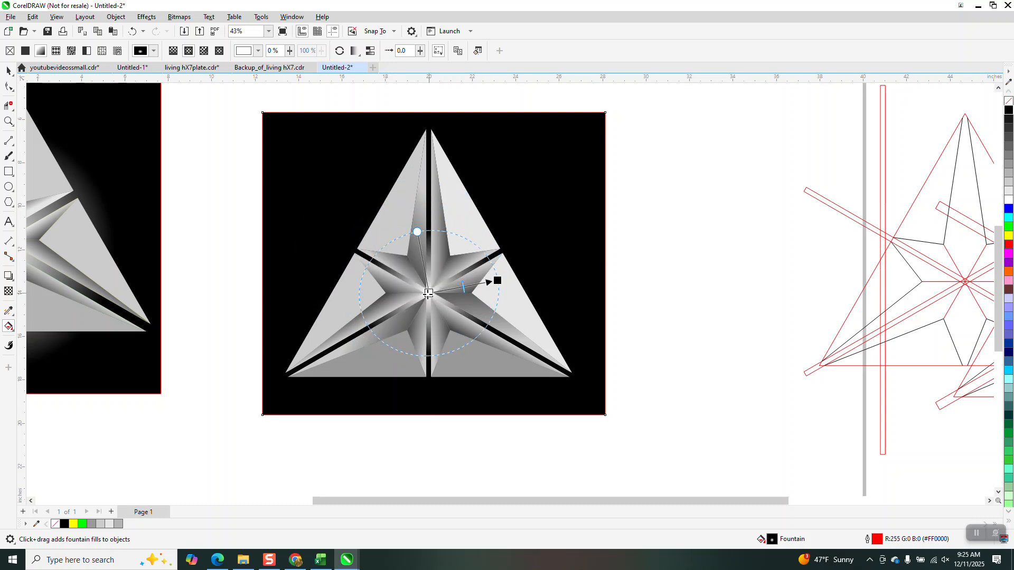
- Level the elliptical fill's axis and enlarge its glow so that it extends beyond the star's sides and lower edge
drag(497, 280, 498, 294)
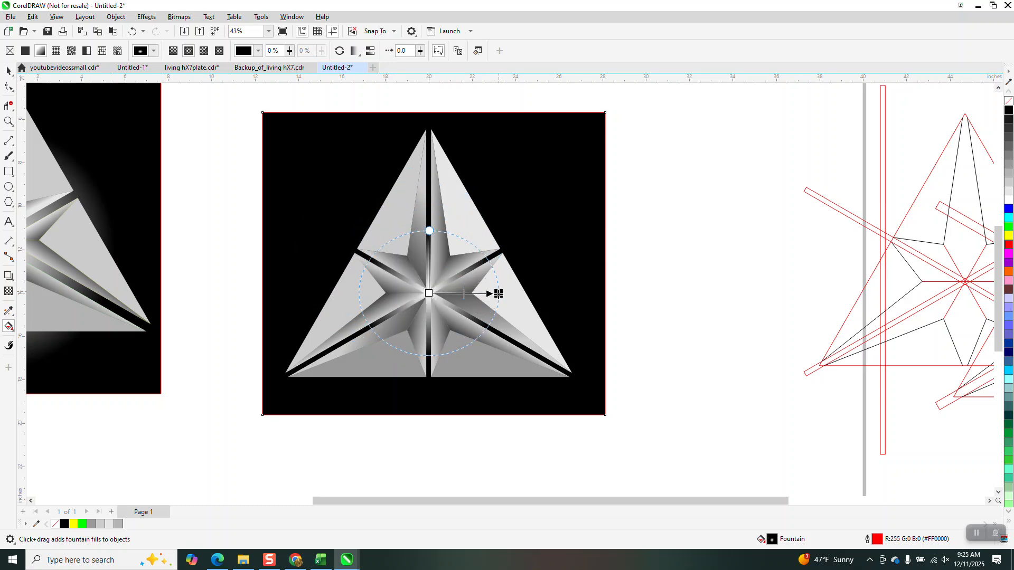
drag(429, 231, 430, 211)
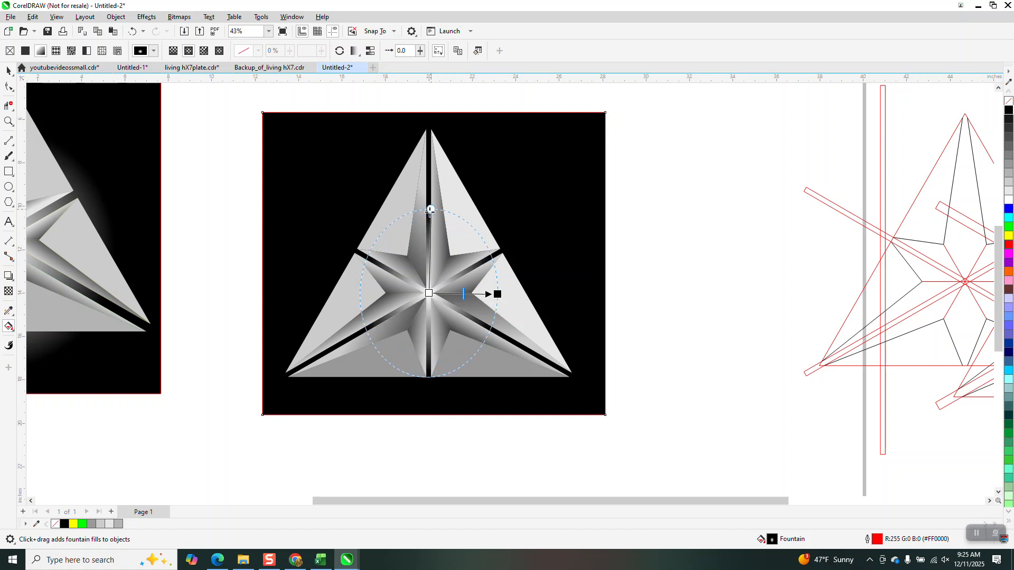
drag(497, 294, 526, 293)
drag(427, 185, 431, 190)
drag(527, 293, 554, 287)
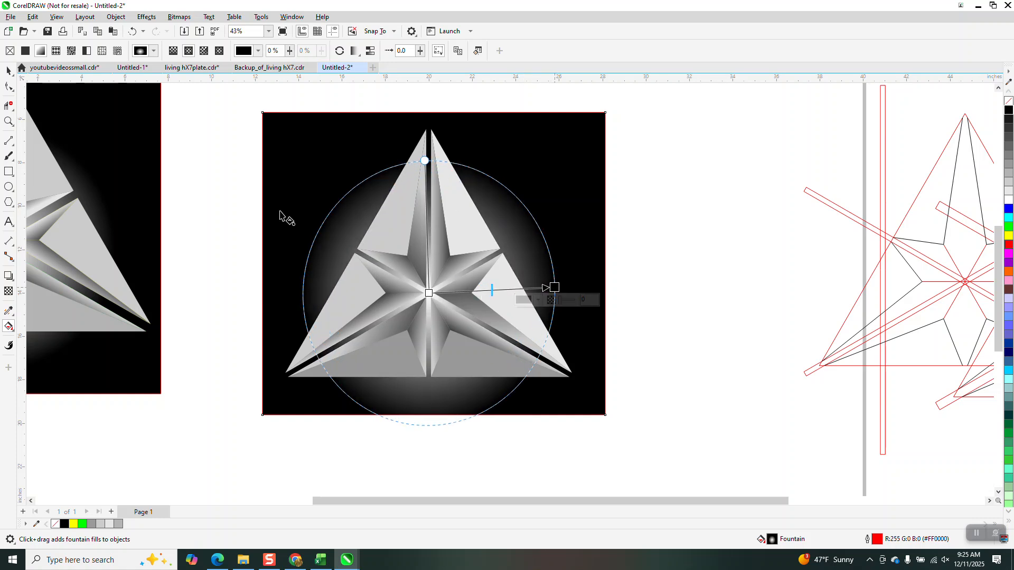
key(space)
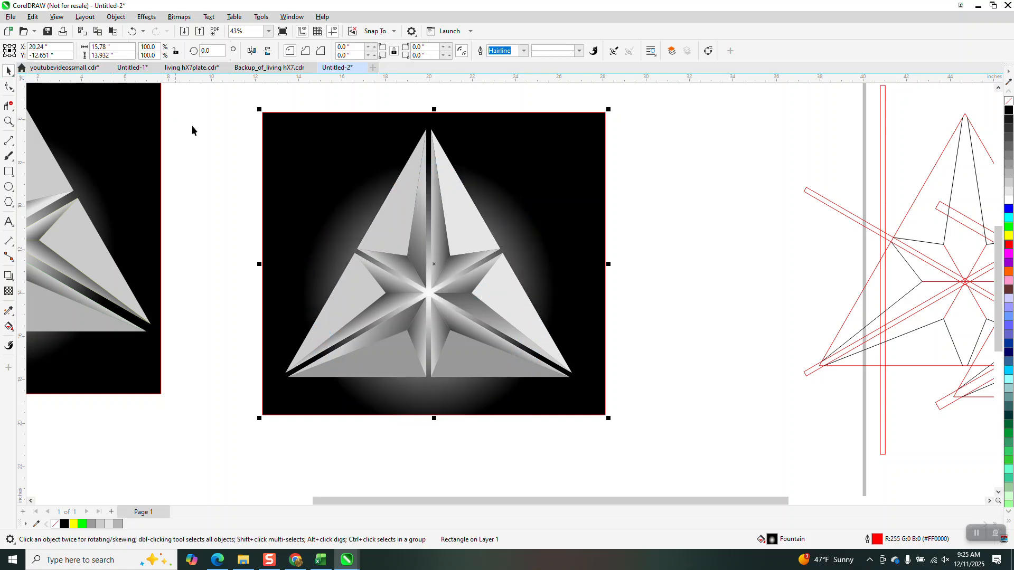
click(9, 122)
drag(317, 154, 606, 378)
scroll(519, 382, down, 1)
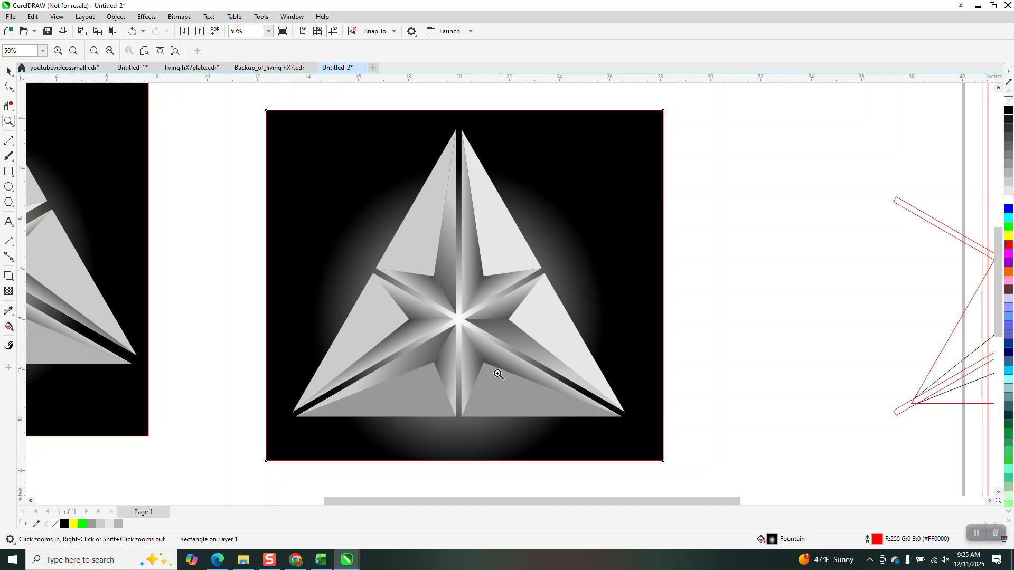
scroll(498, 373, down, 2)
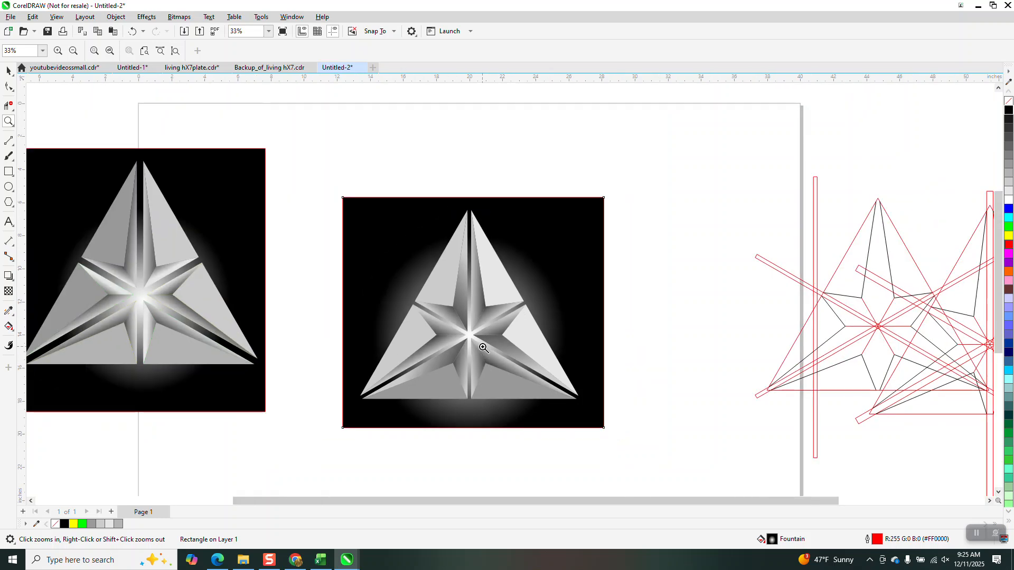